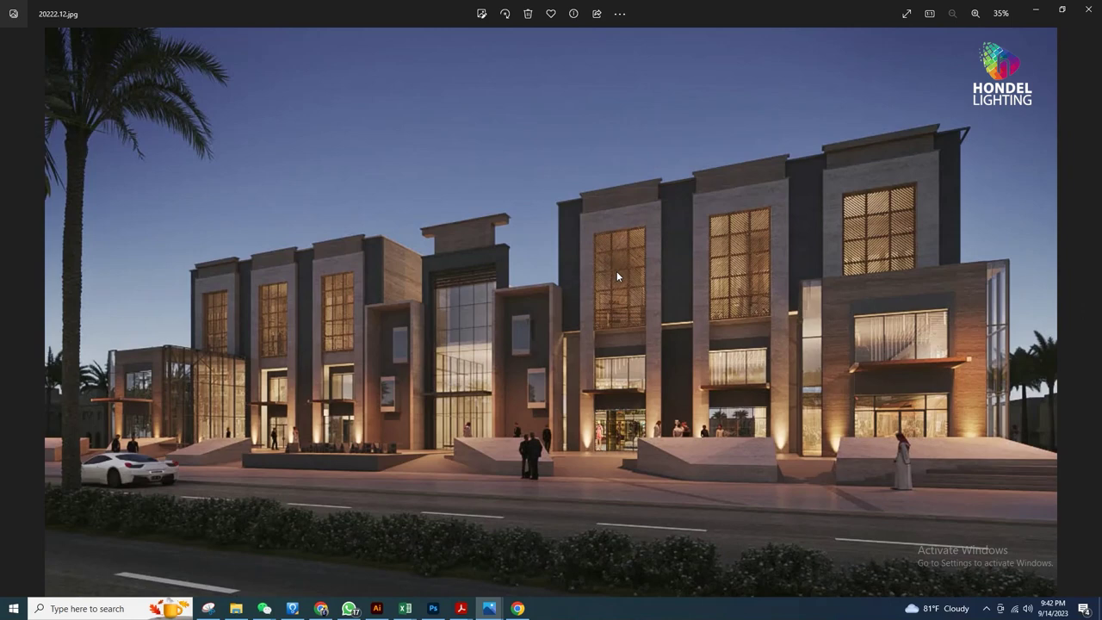
# Step: View the amber-lit reference image of the building façade and switch to Photoshop
pyautogui.press('Right')
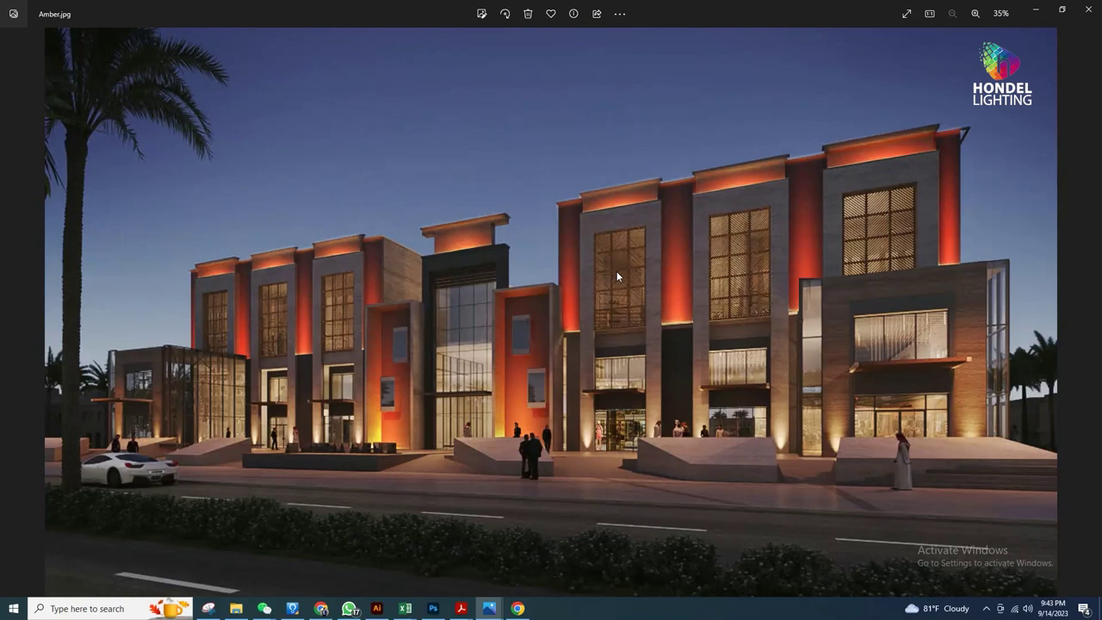
pyautogui.click(433, 608)
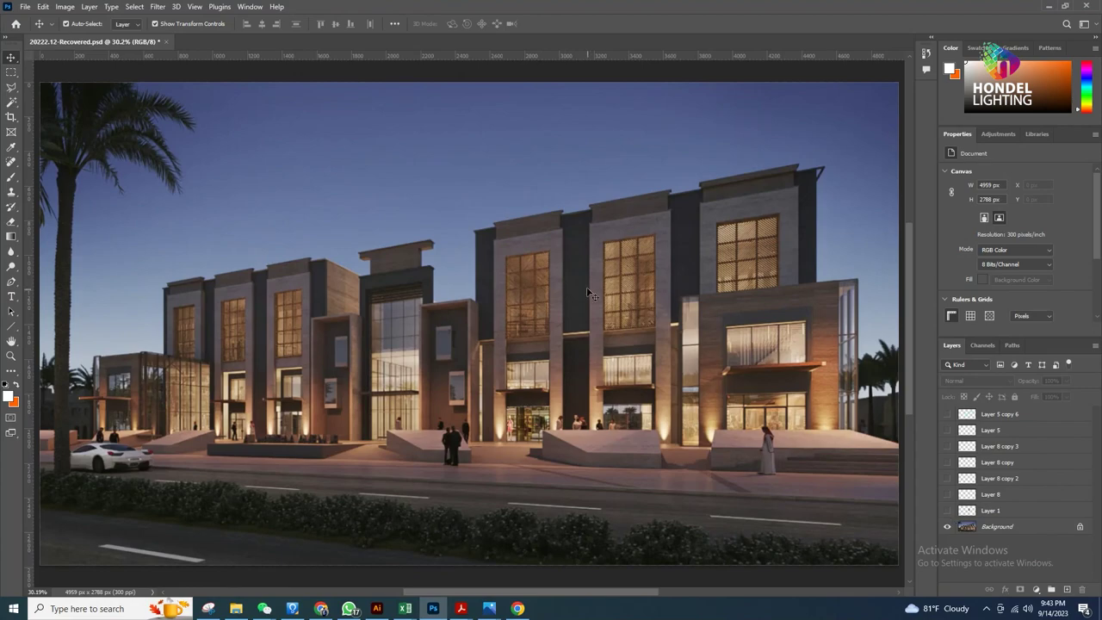
# Step: Select the dark upper wall strip between the two window bays with the Polygonal Lasso, ending at the ledge
pyautogui.click(11, 355)
pyautogui.moveTo(643, 307); pyautogui.dragTo(637, 332)
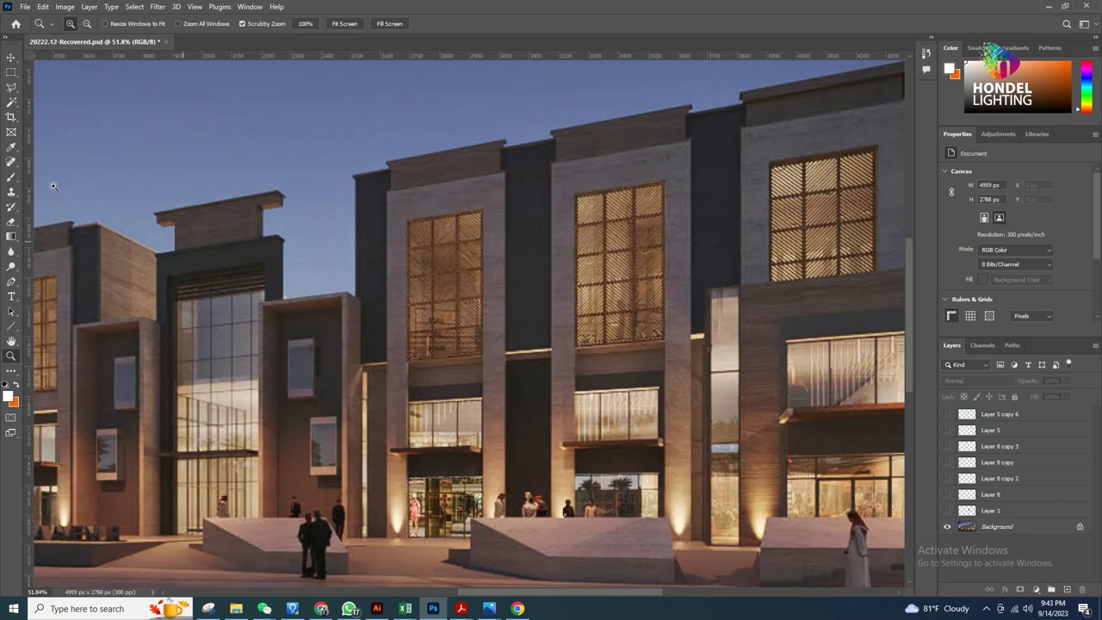
pyautogui.click(11, 87)
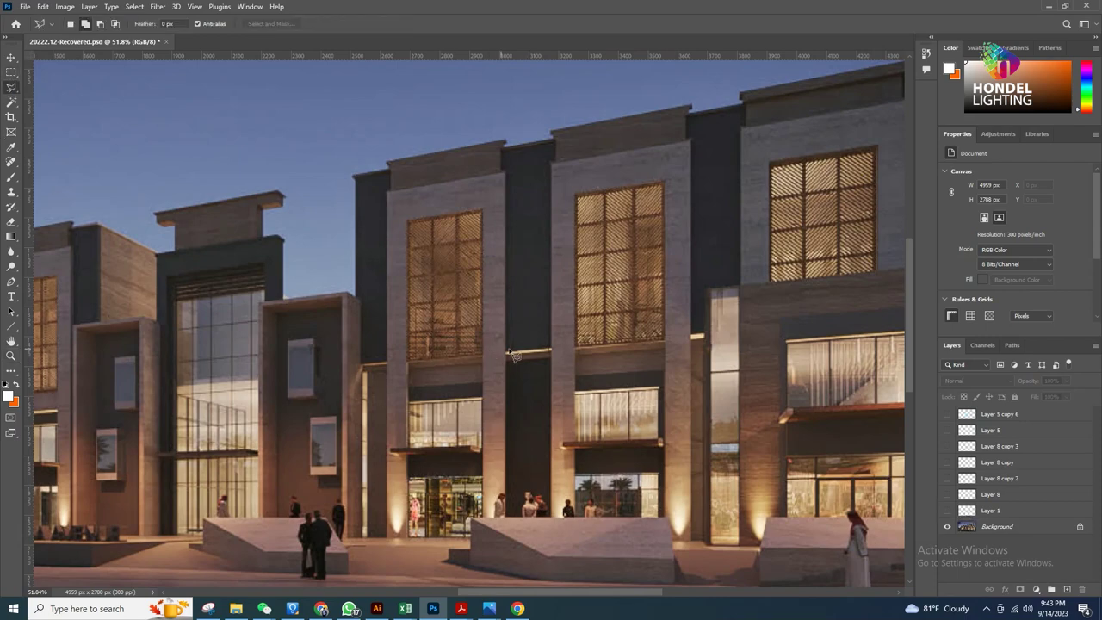
pyautogui.moveTo(508, 352)
pyautogui.mouseDown()
pyautogui.moveTo(554, 350)
pyautogui.moveTo(552, 142)
pyautogui.moveTo(504, 146)
pyautogui.moveTo(502, 352)
pyautogui.moveTo(515, 362)
pyautogui.moveTo(508, 354)
pyautogui.mouseUp()
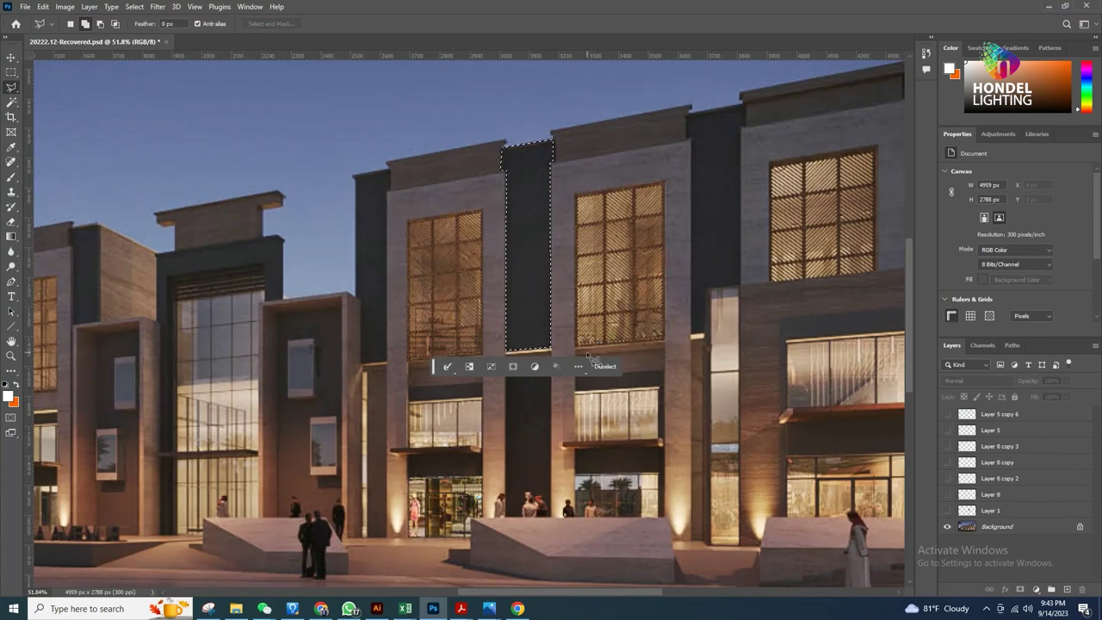
# Step: Make orange ff6200 the foreground colour and set the background colour to light orange ff9f63
pyautogui.click(17, 385)
pyautogui.click(8, 397)
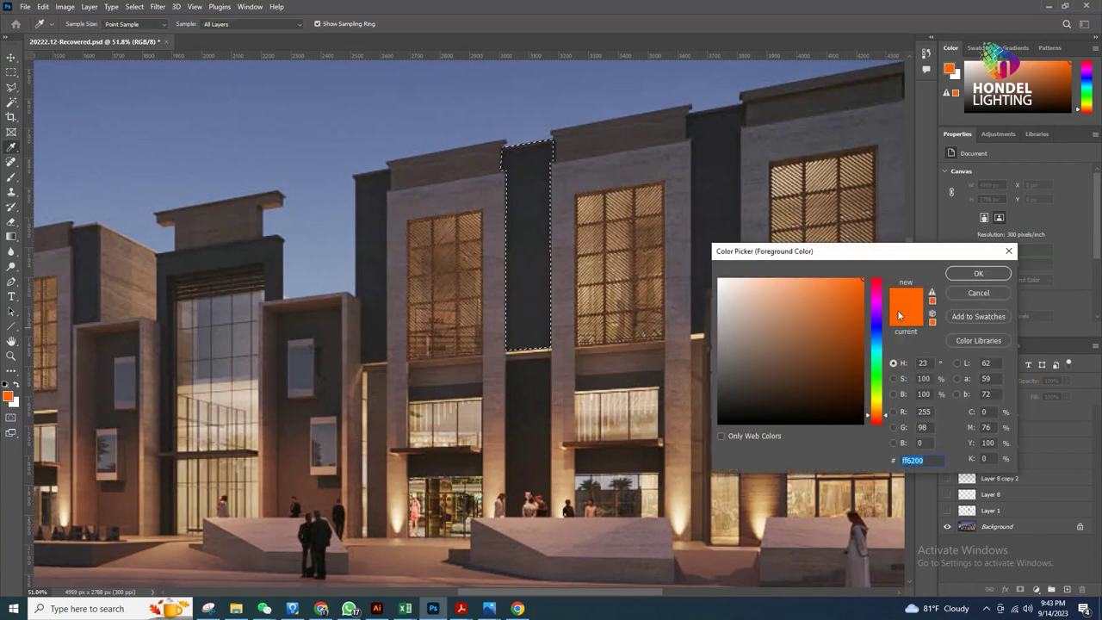
pyautogui.click(978, 273)
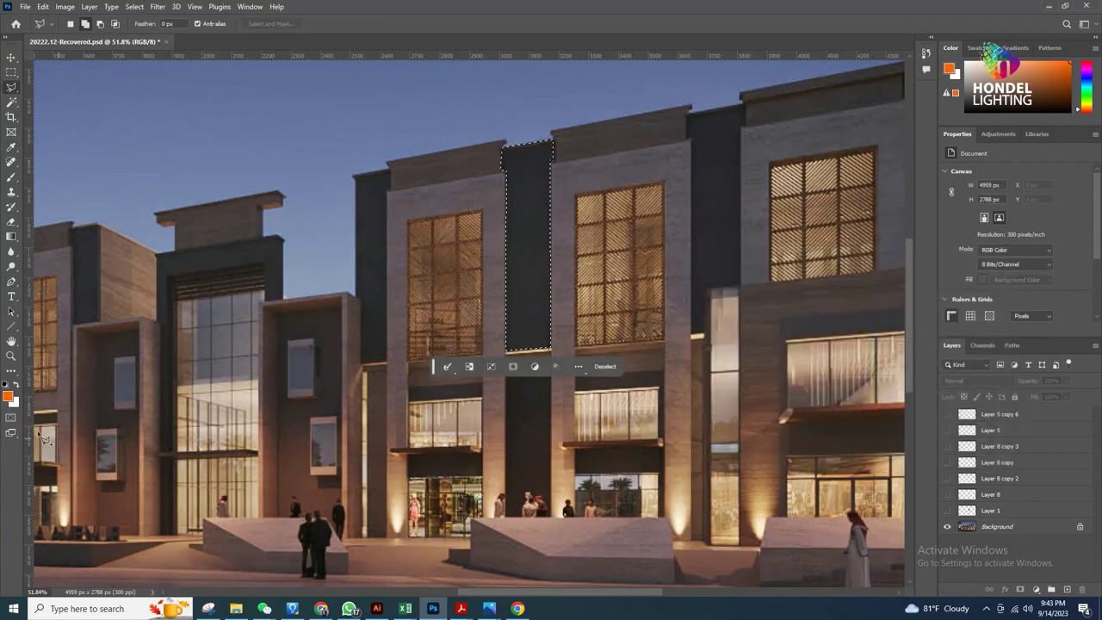
pyautogui.click(12, 401)
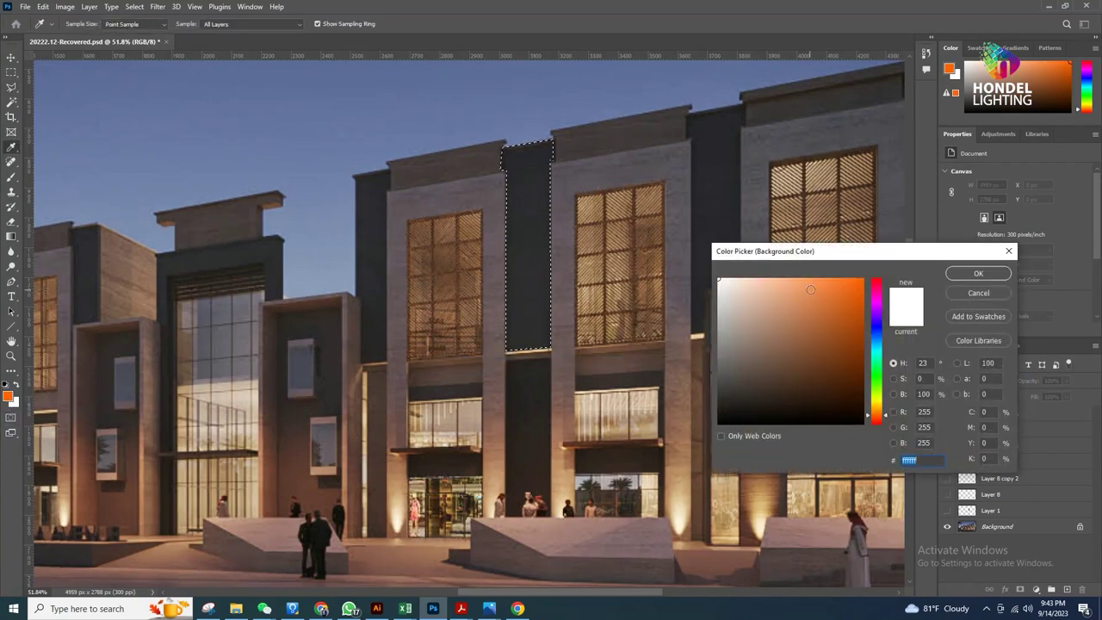
pyautogui.click(814, 278)
pyautogui.moveTo(814, 277); pyautogui.dragTo(807, 276)
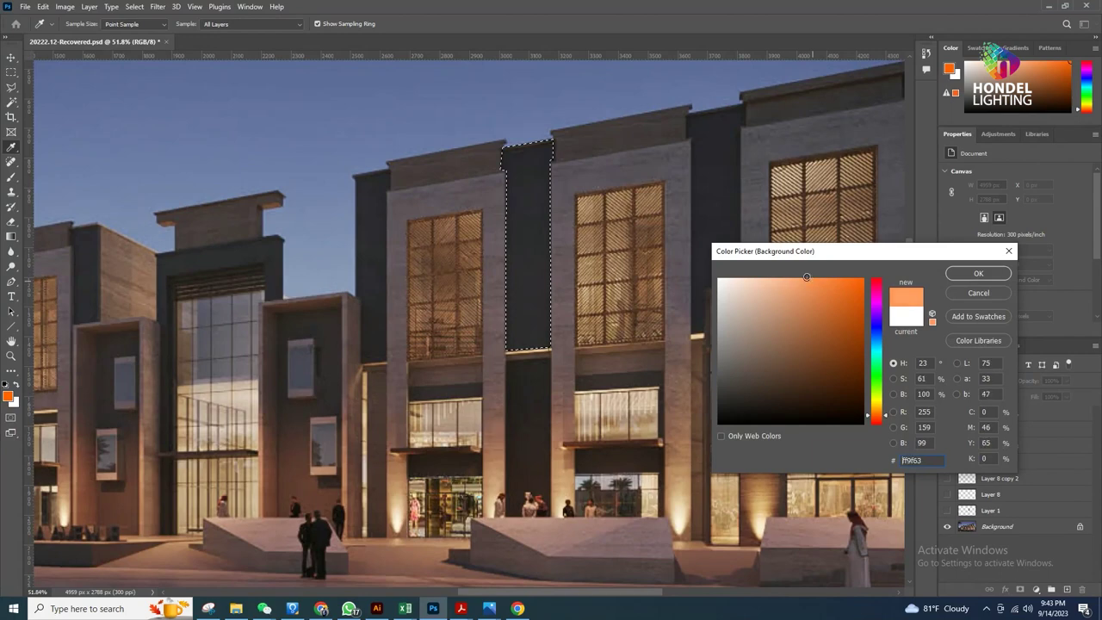
pyautogui.click(960, 273)
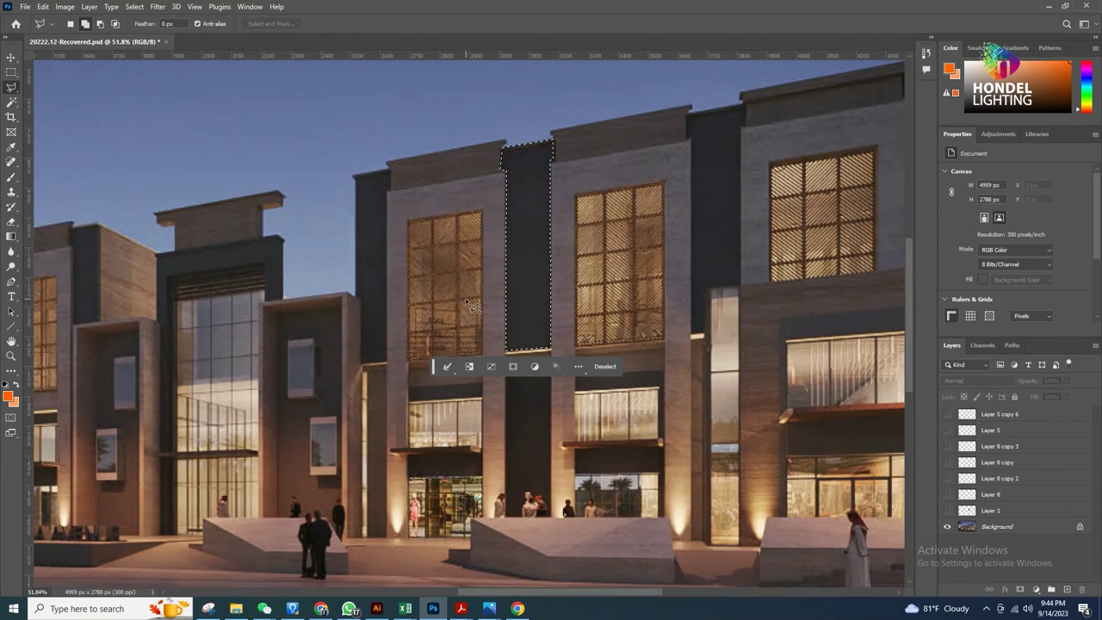
# Step: Add a new layer directly above the Background layer and activate the Brush tool
pyautogui.click(1020, 529)
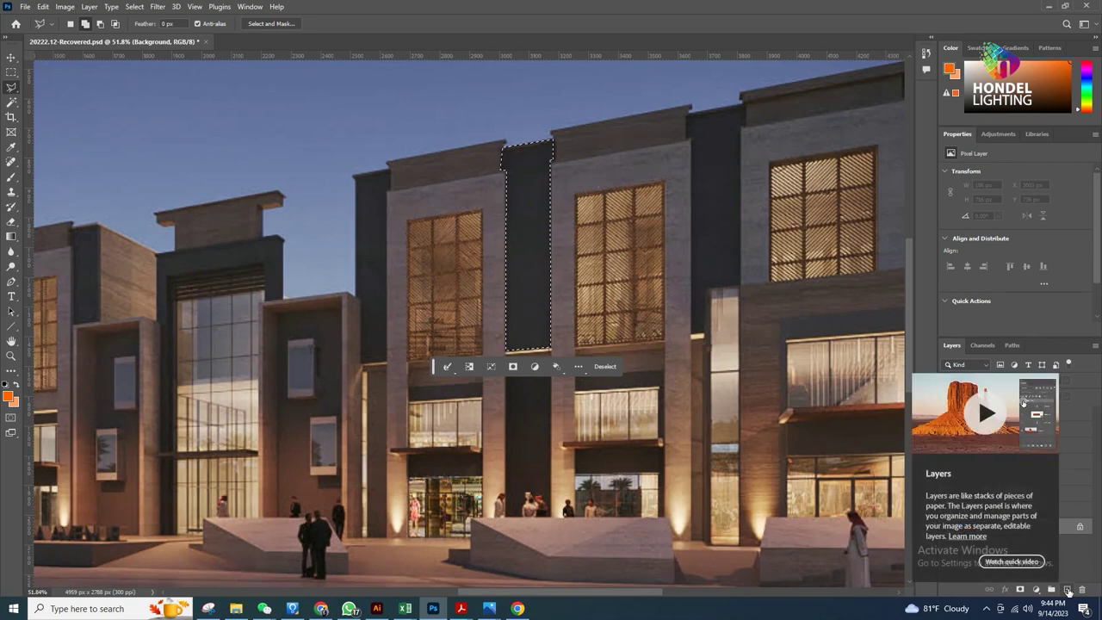
pyautogui.click(1067, 589)
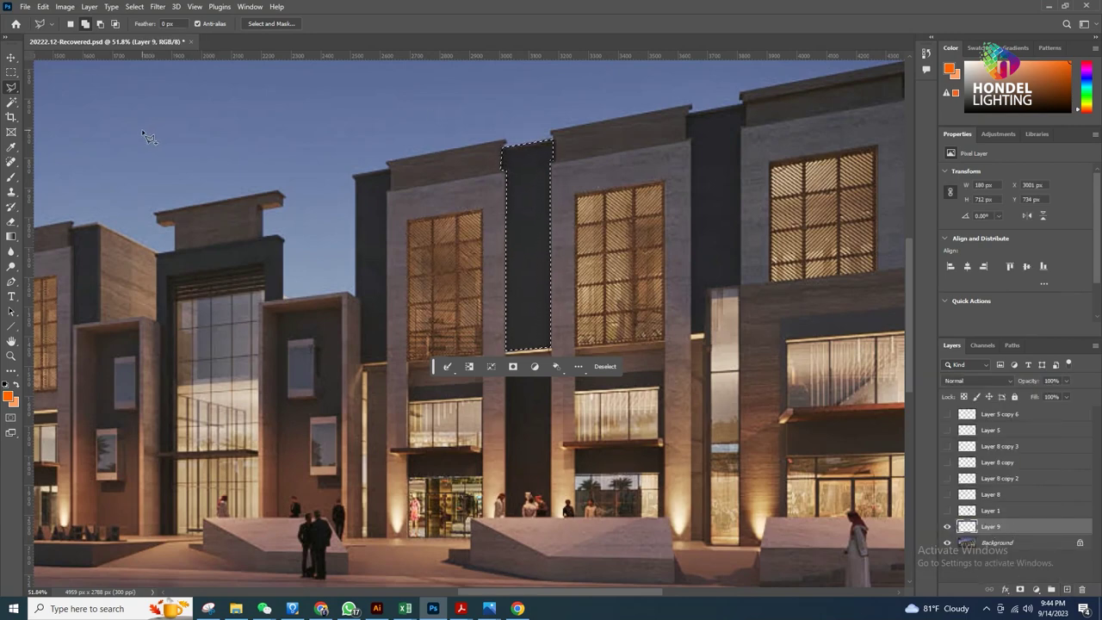
pyautogui.click(12, 178)
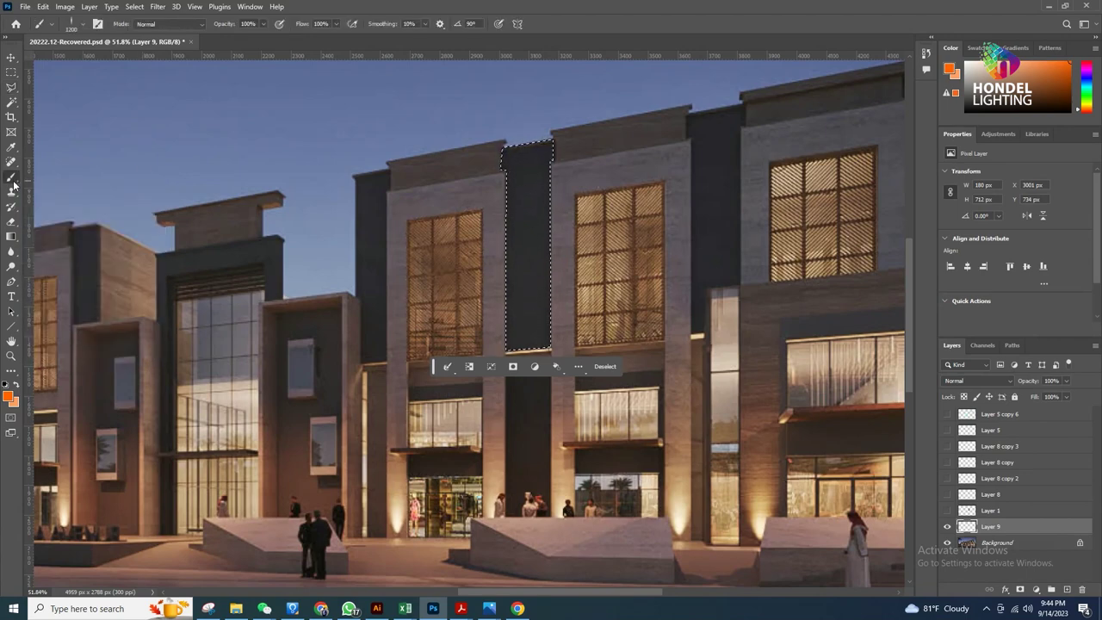
# Step: Configure the brush tip with 1% spacing, a size of 1500 px and 12% roundness
pyautogui.click(249, 7)
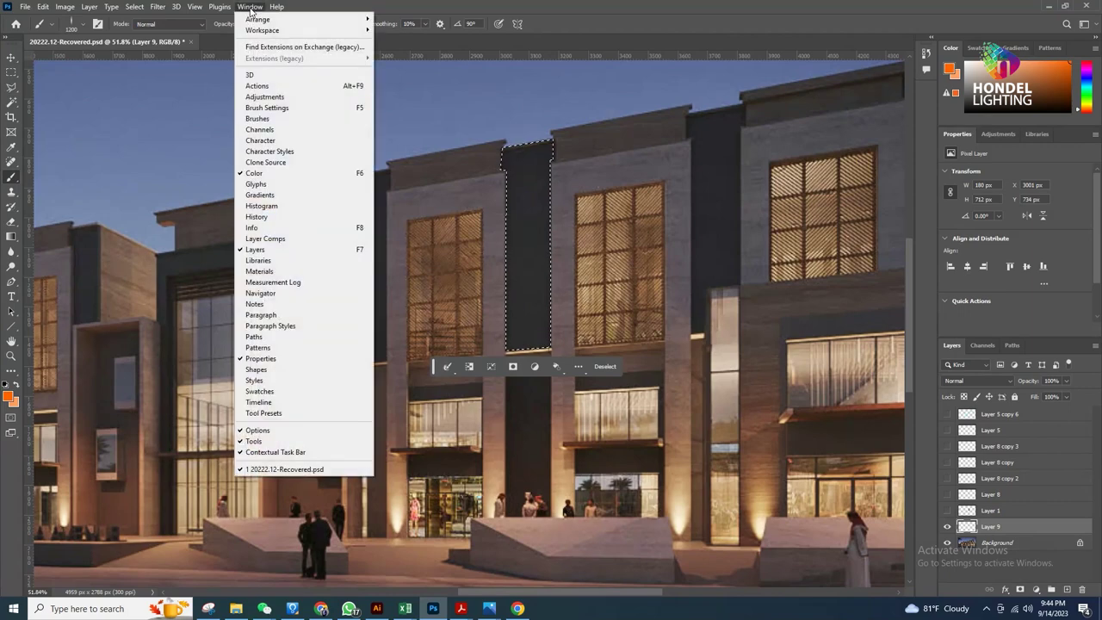
pyautogui.click(292, 109)
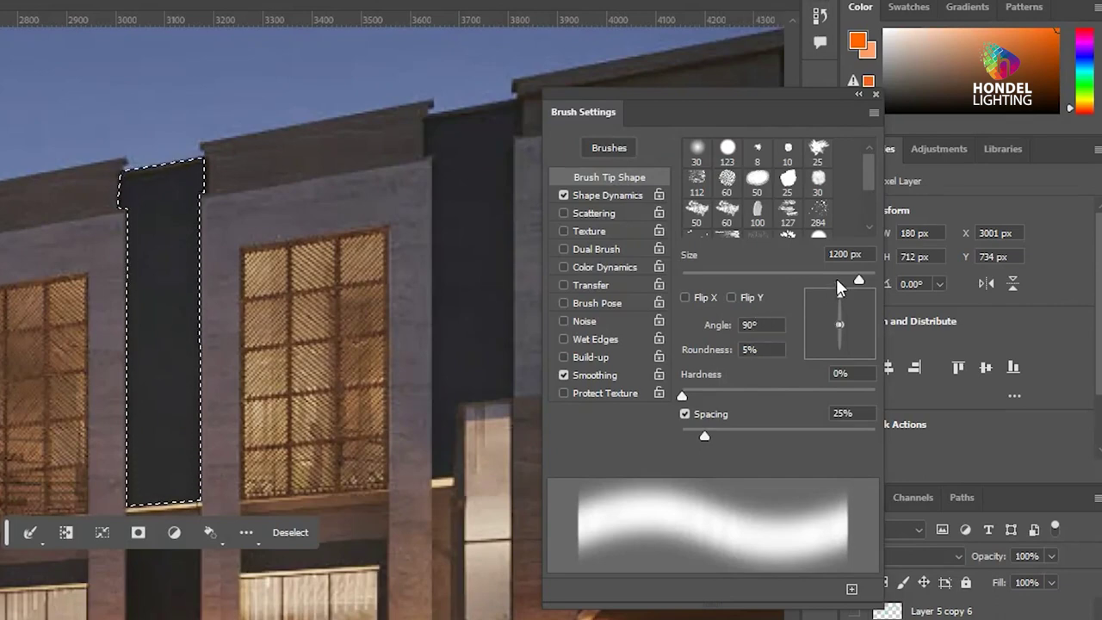
pyautogui.moveTo(705, 435); pyautogui.dragTo(635, 442)
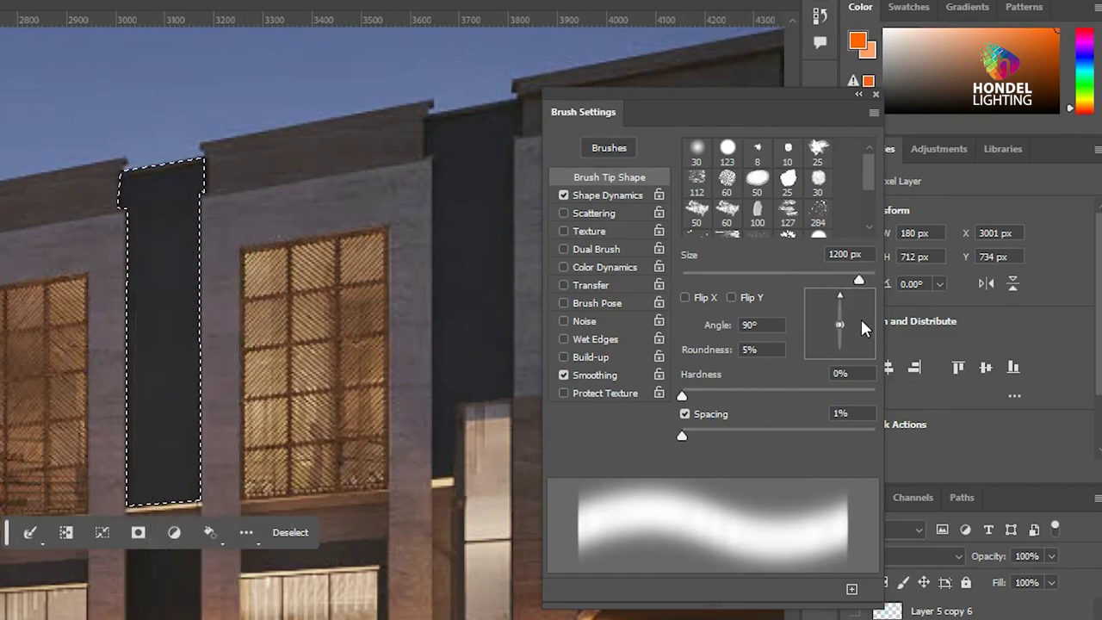
pyautogui.click(864, 256)
pyautogui.write('1500')
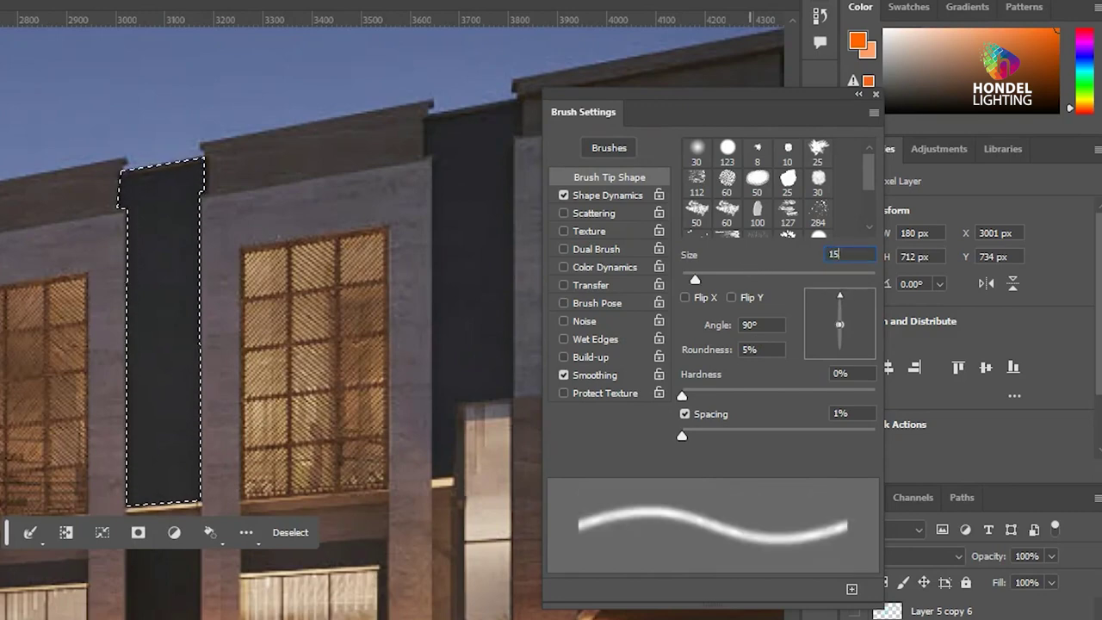
pyautogui.click(746, 349)
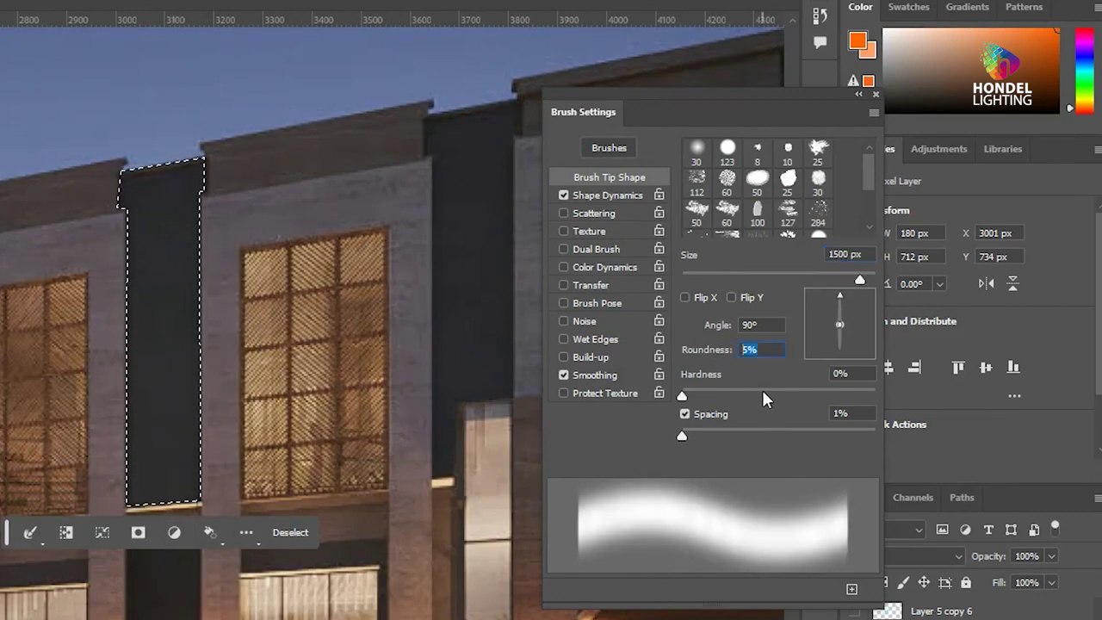
pyautogui.write('15')
pyautogui.press('Return')
pyautogui.write('12')
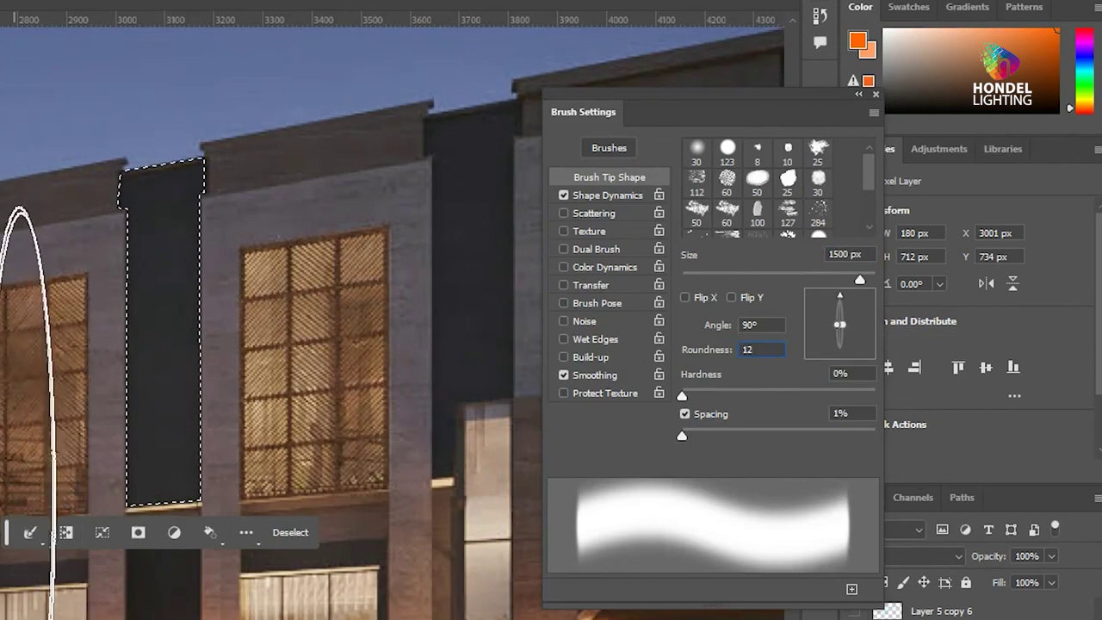
pyautogui.press('Return')
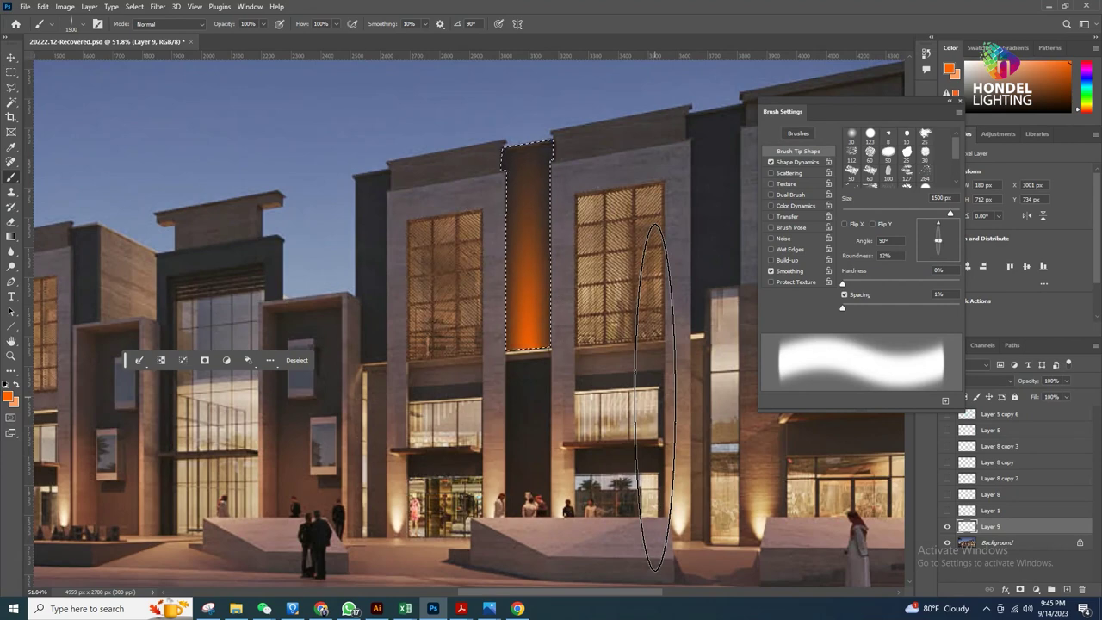
# Step: Undo the trial brush strokes and repaint the orange glow rising from the base of the selected wall strip
pyautogui.hotkey('ctrl', 'z')
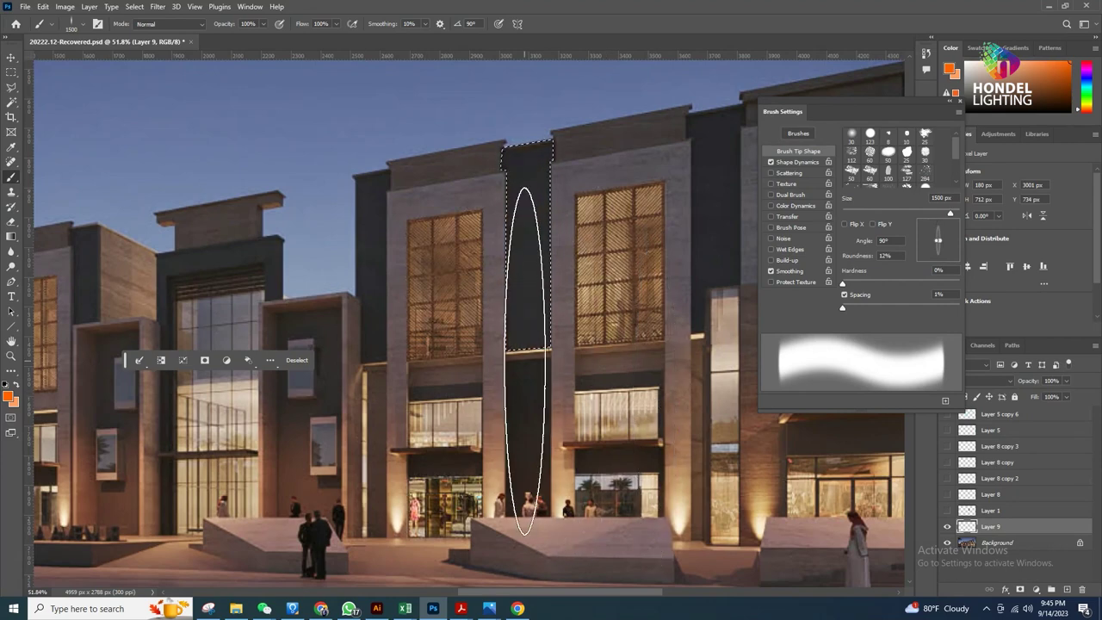
pyautogui.hotkey('ctrl', 'shift', 'z')
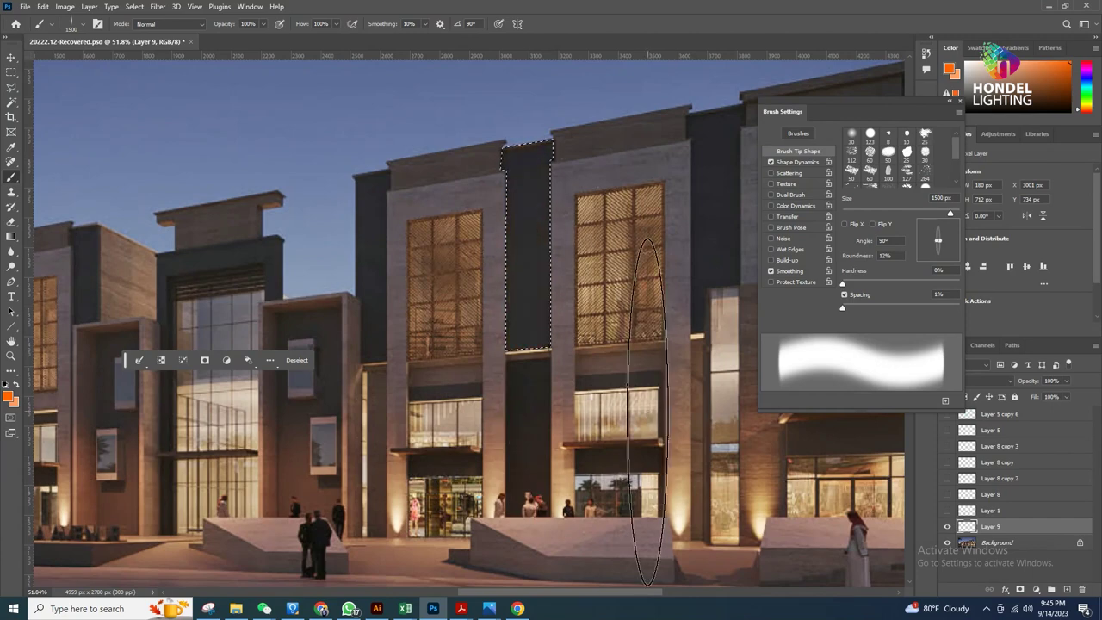
pyautogui.hotkey('ctrl', 'z')
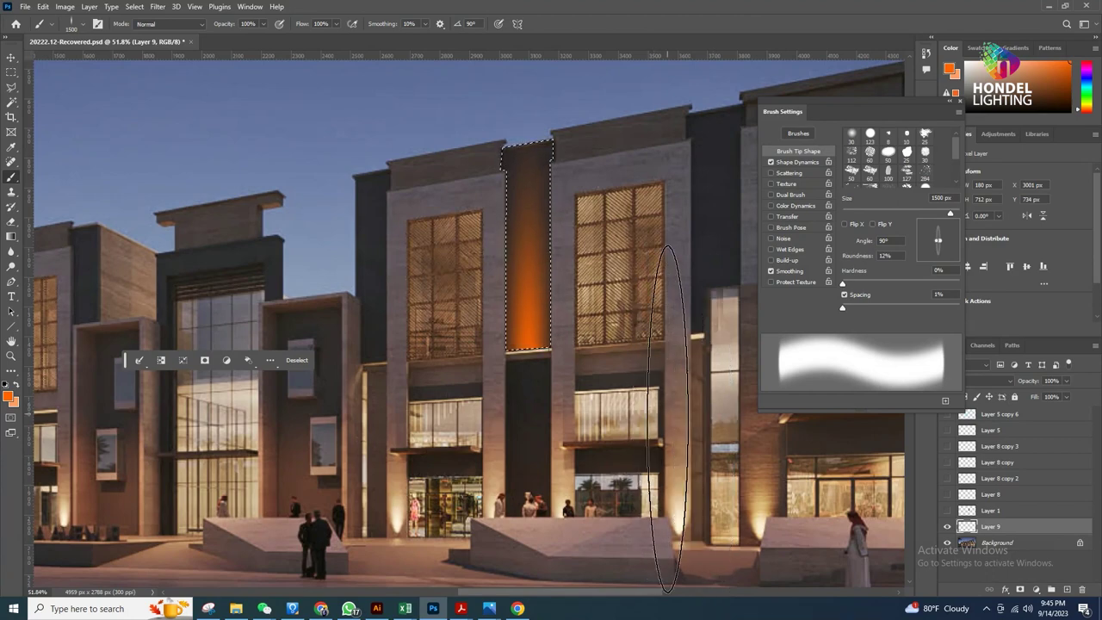
# Step: Paint a light orange glow over the first one on a new layer with a 1200 px, 8% roundness brush, and deselect the strip
pyautogui.click(17, 386)
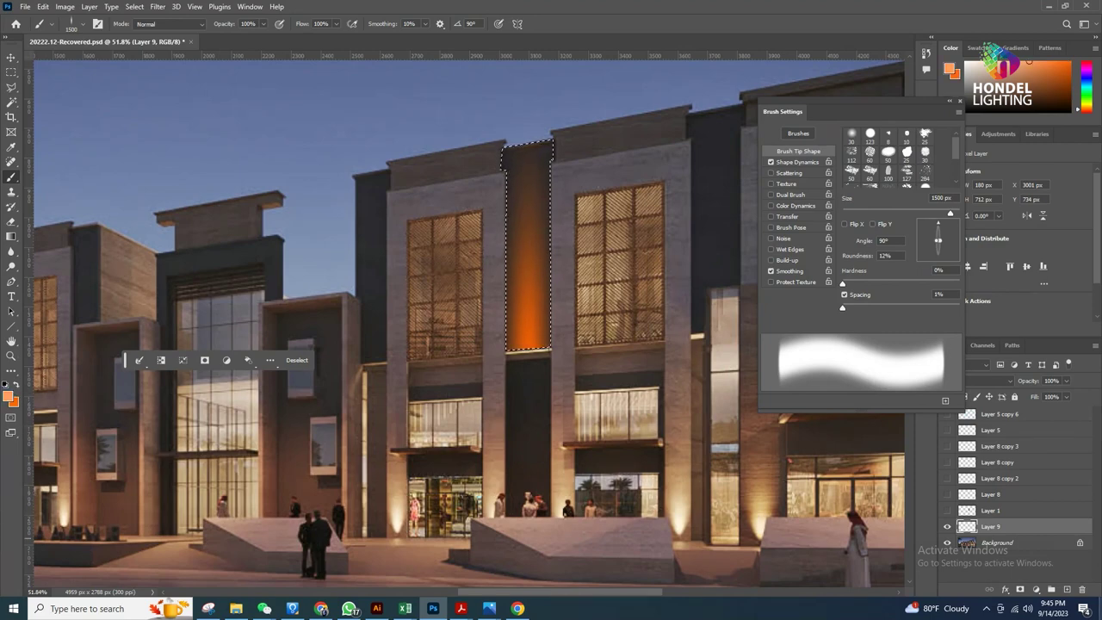
pyautogui.click(1067, 589)
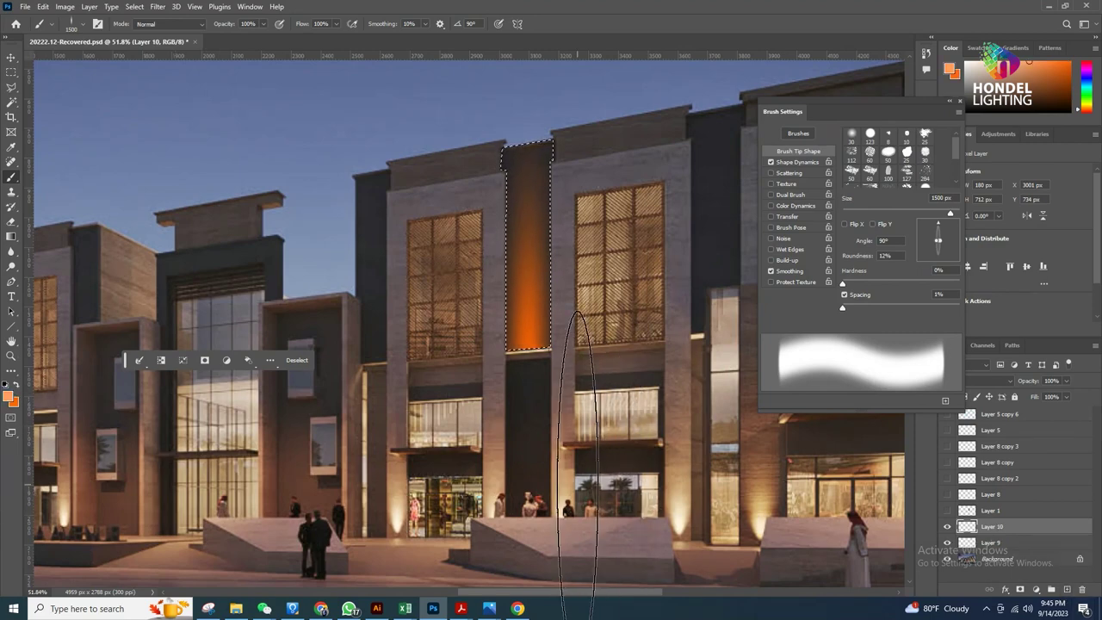
pyautogui.click(846, 256)
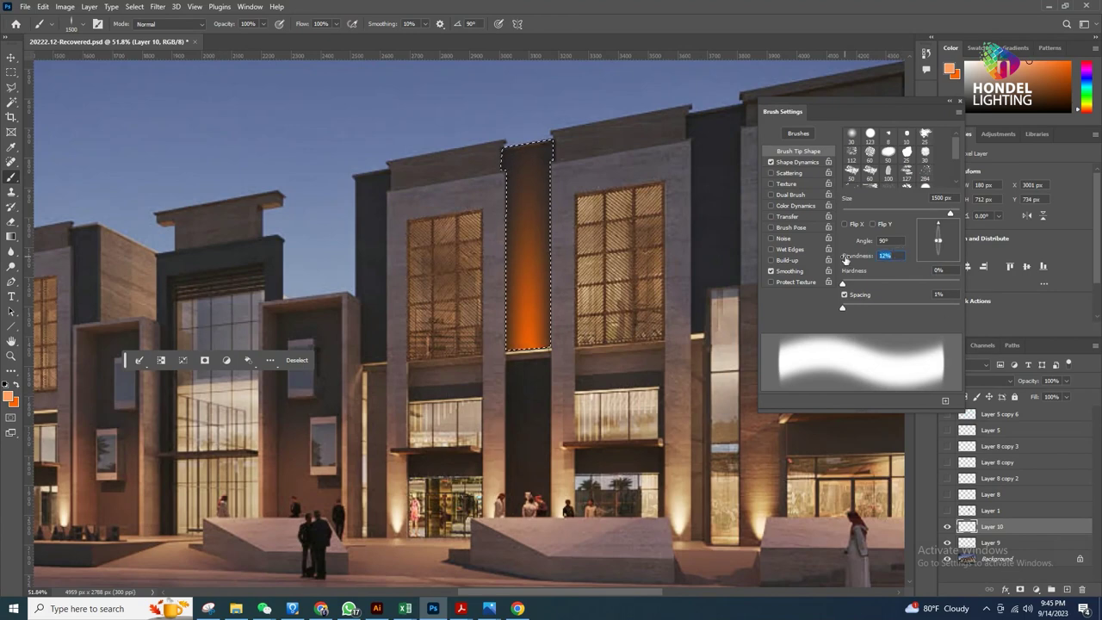
pyautogui.write('1')
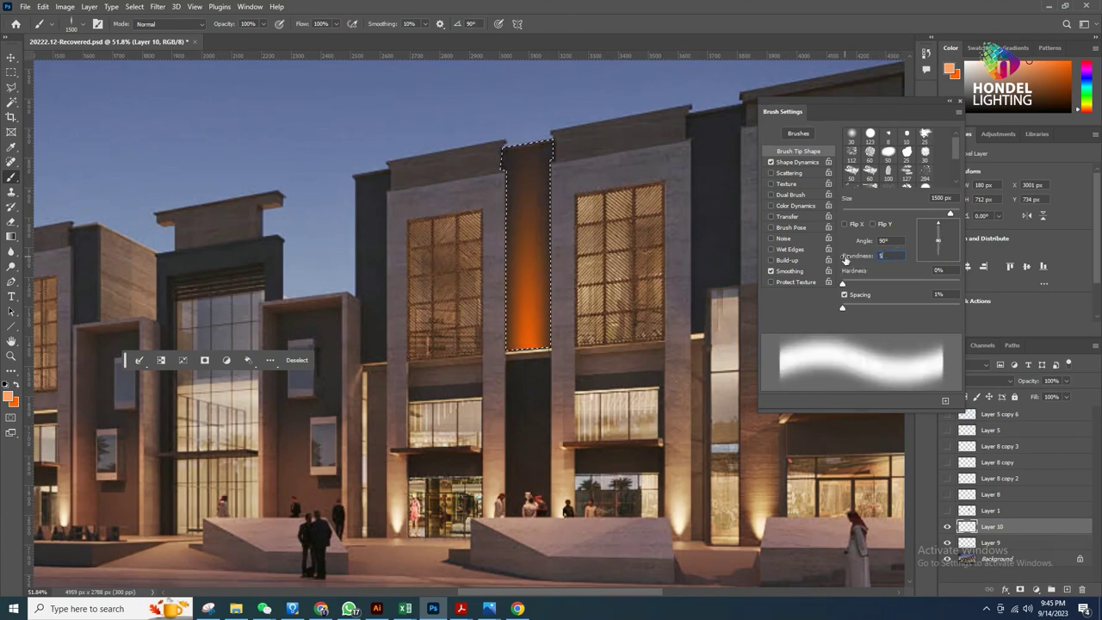
pyautogui.click(939, 198)
pyautogui.write('1200')
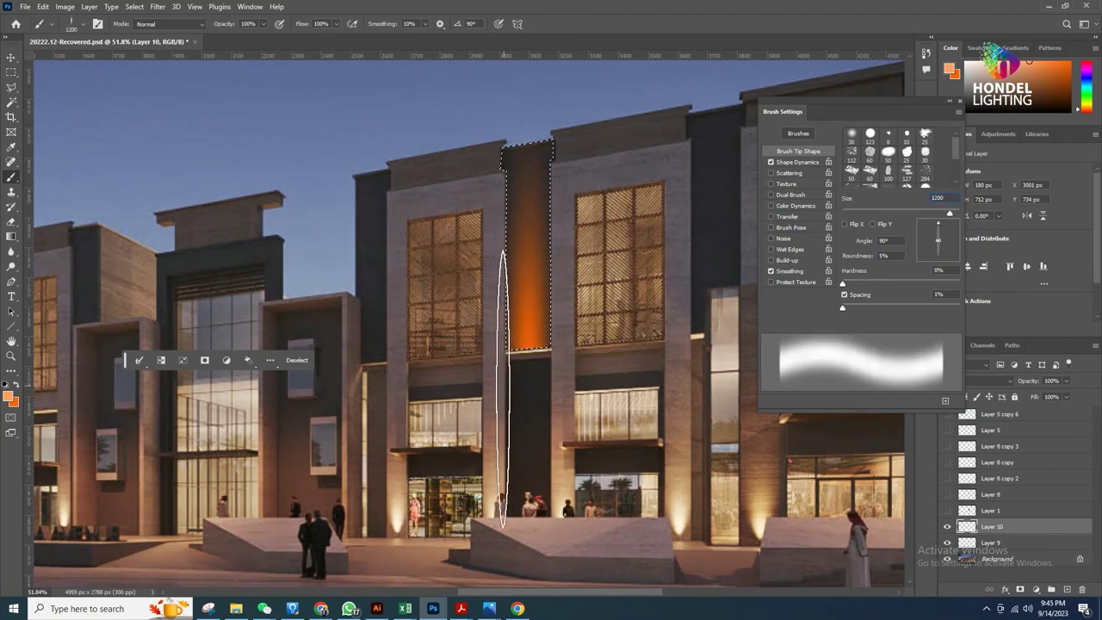
pyautogui.click(887, 255)
pyautogui.write('8')
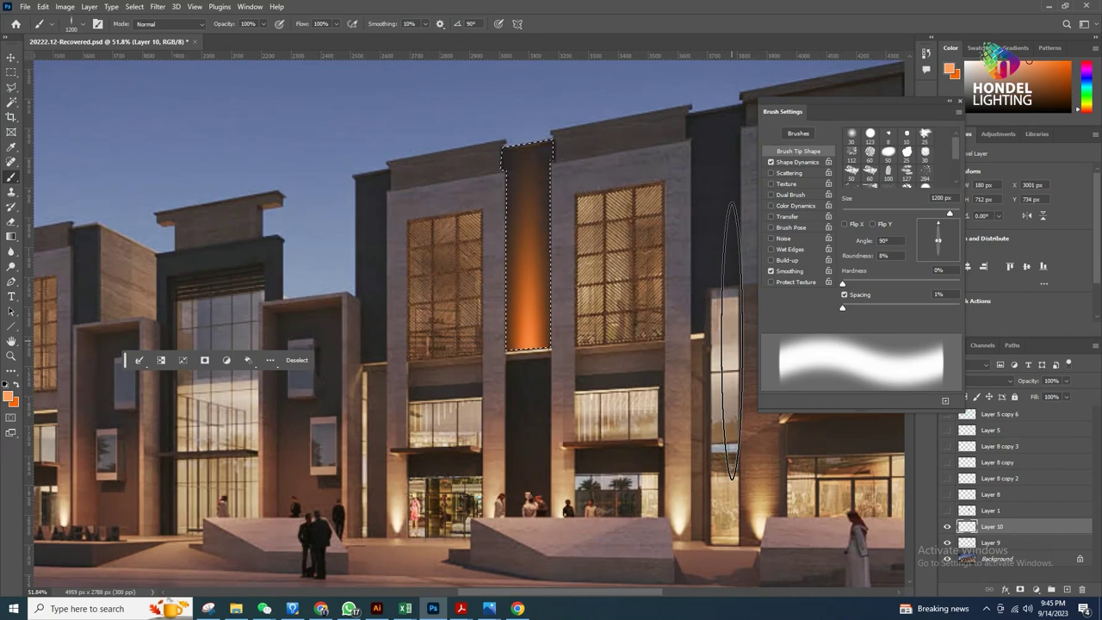
pyautogui.hotkey('ctrl', 'd')
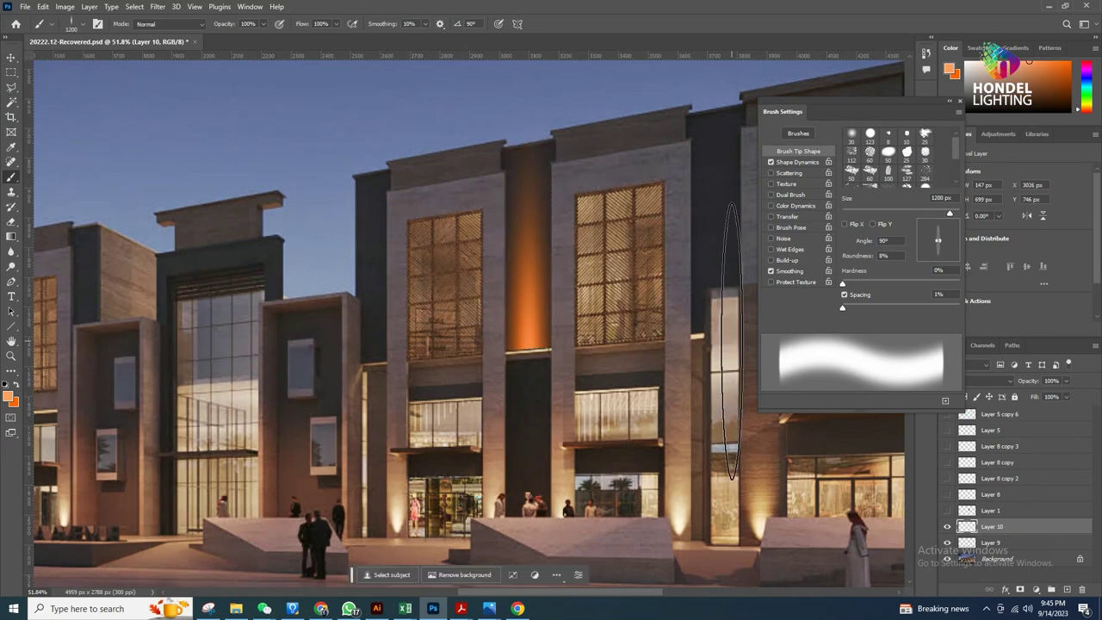
# Step: Merge the two glow layers, Layer 9 and Layer 10, into one and close the brush settings
pyautogui.keyDown('ctrl'); pyautogui.click(1012, 542); pyautogui.keyUp('ctrl')
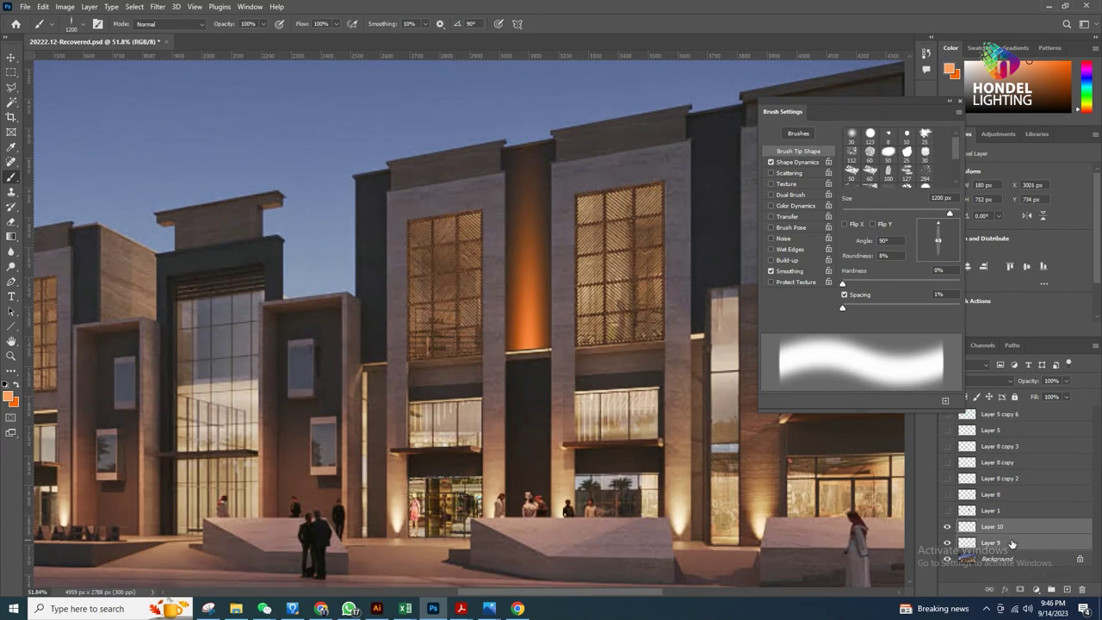
pyautogui.rightClick(1012, 543)
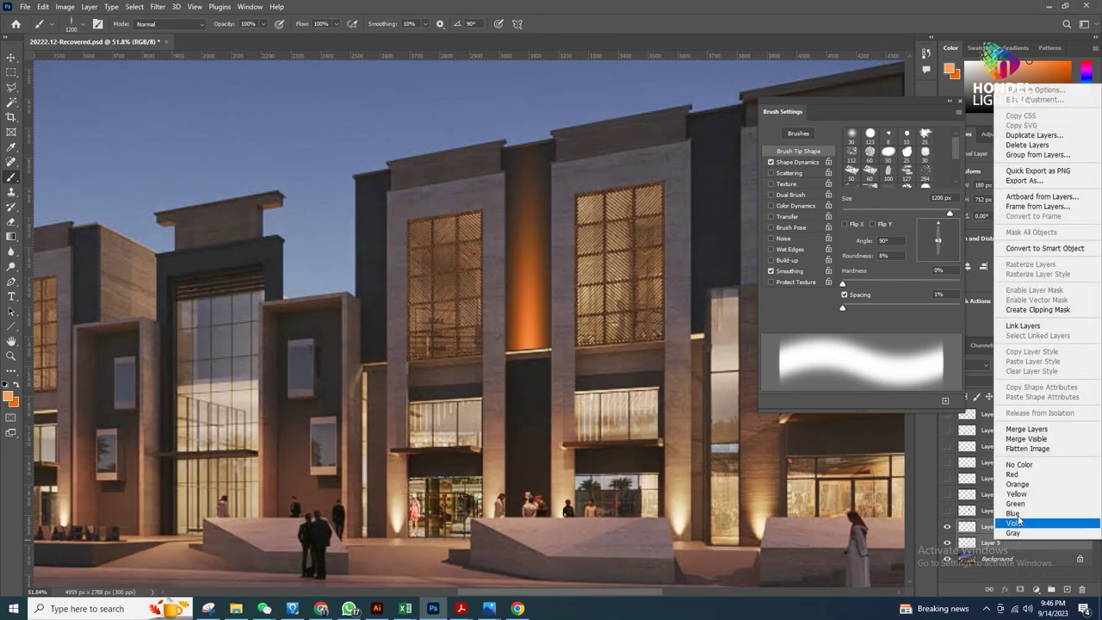
pyautogui.click(1033, 430)
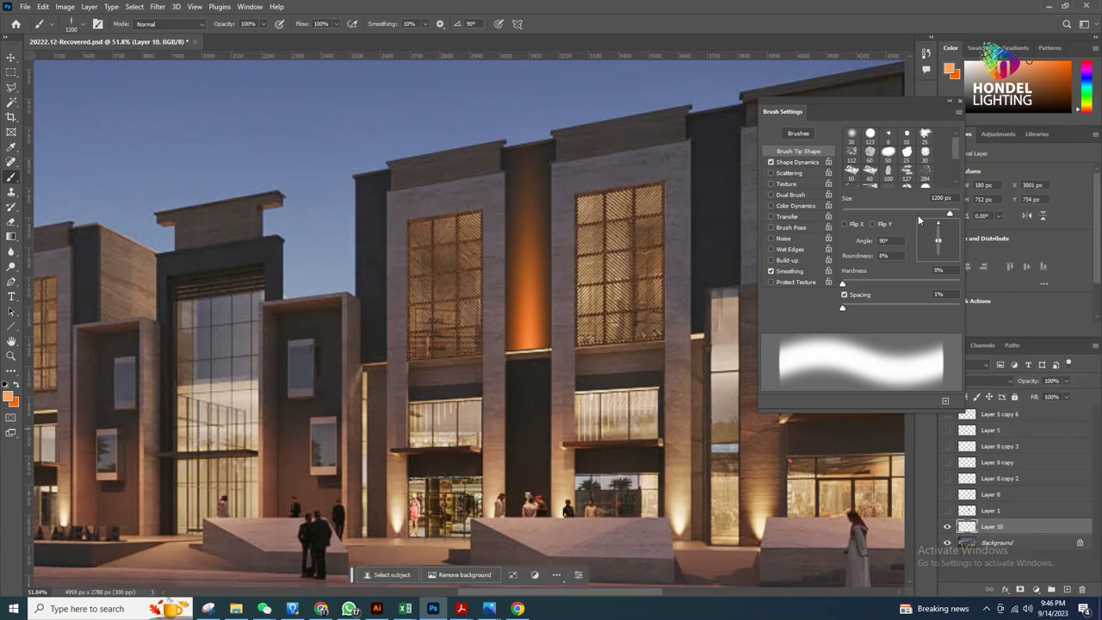
pyautogui.click(958, 100)
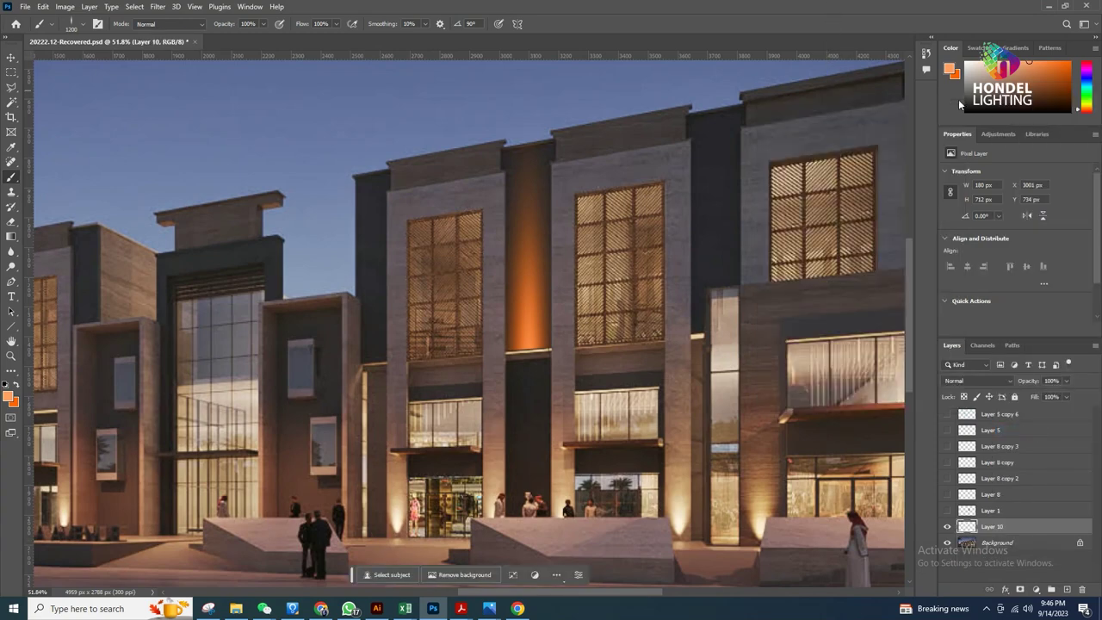
# Step: Set the merged glow layer's blend mode to Color Dodge
pyautogui.click(978, 381)
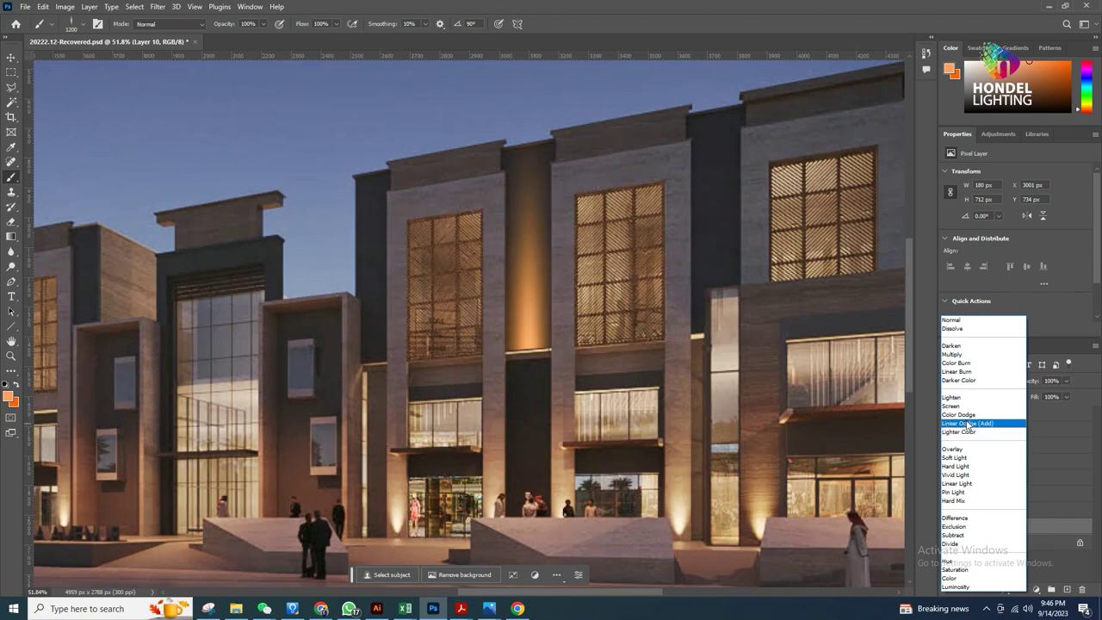
pyautogui.click(968, 417)
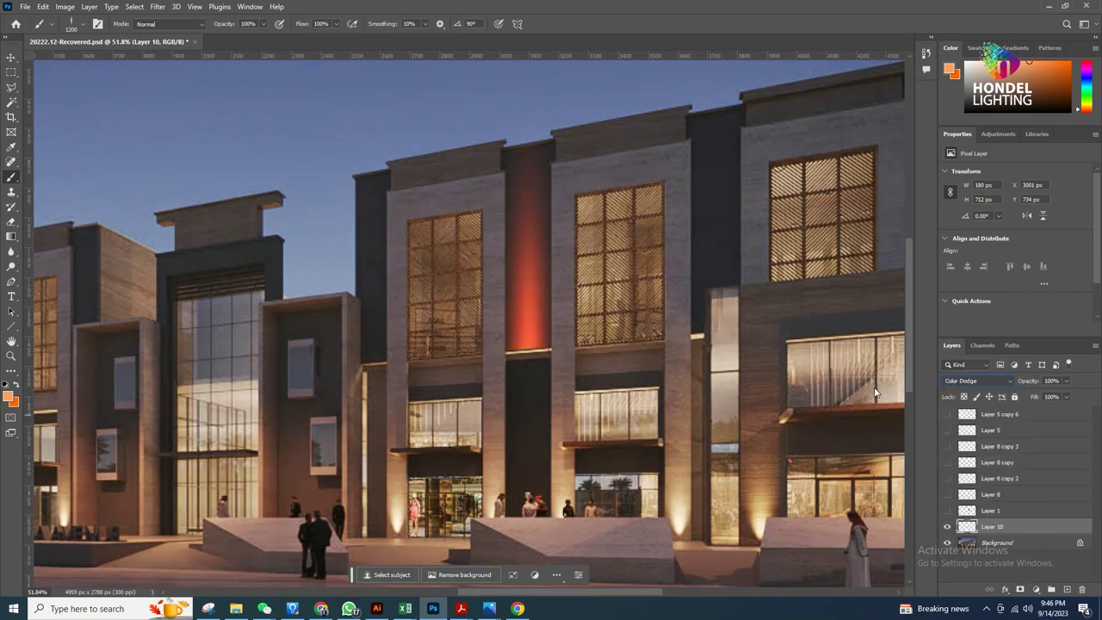
pyautogui.click(11, 356)
pyautogui.scroll(-2, 512, 348)
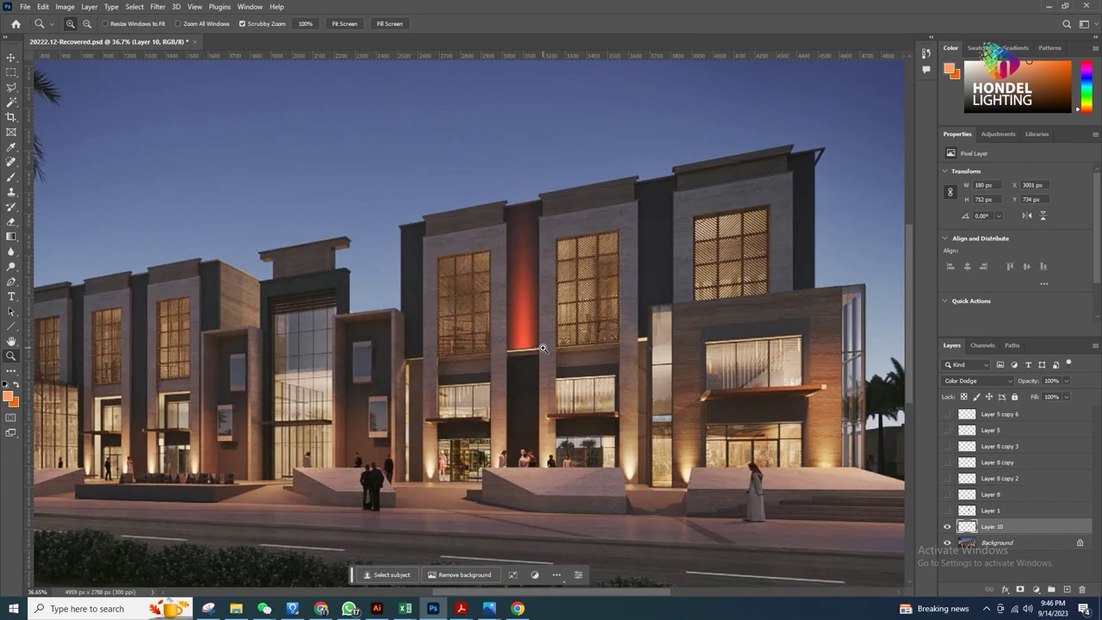
# Step: Recolour the glow layer to cyan with a Hue/Saturation adjustment, setting the hue to +165
pyautogui.click(68, 7)
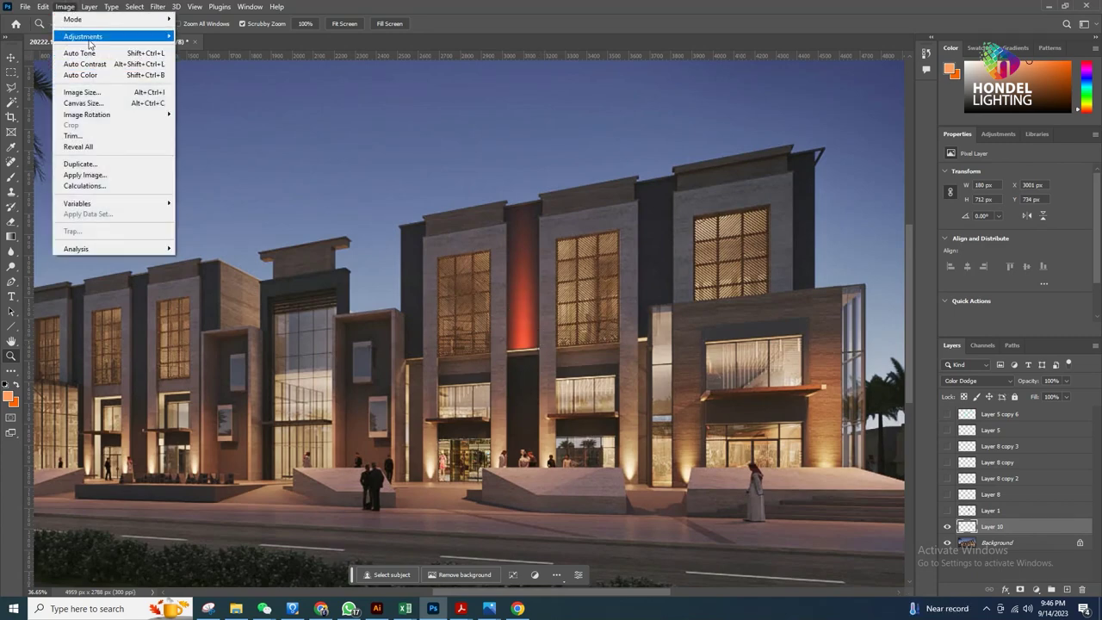
pyautogui.moveTo(90, 43)
pyautogui.click(224, 98)
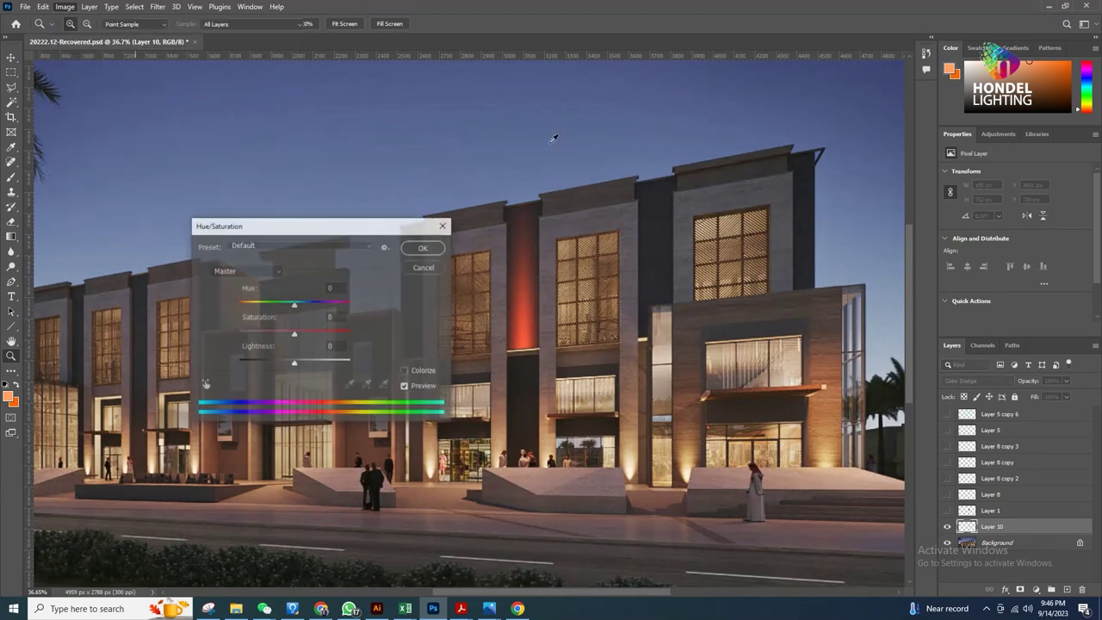
pyautogui.moveTo(324, 235); pyautogui.dragTo(211, 235)
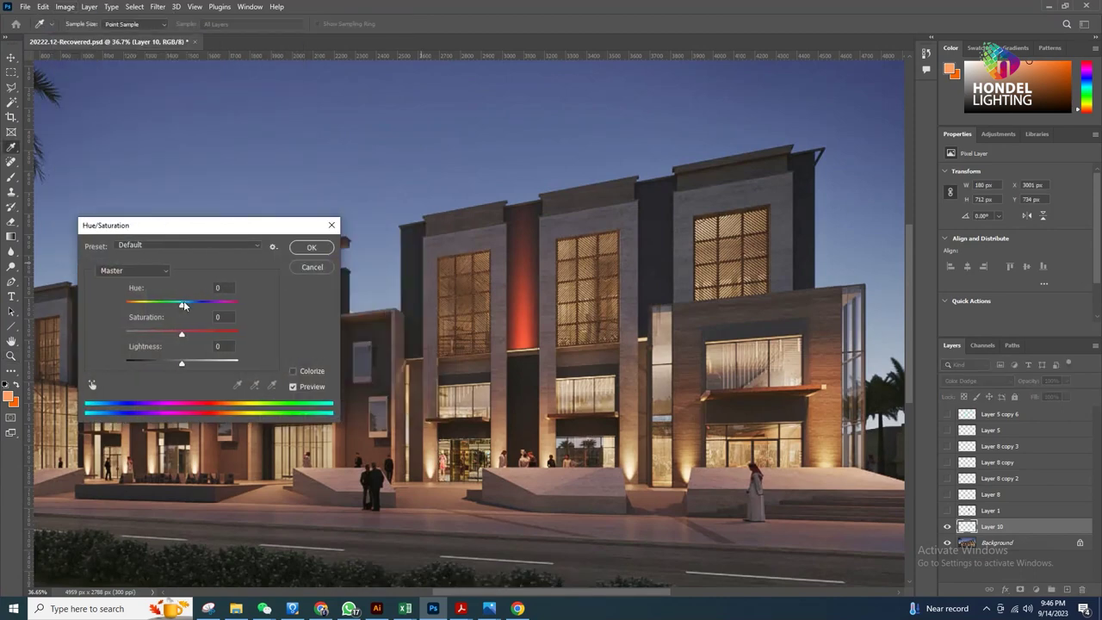
pyautogui.moveTo(180, 307); pyautogui.dragTo(236, 320)
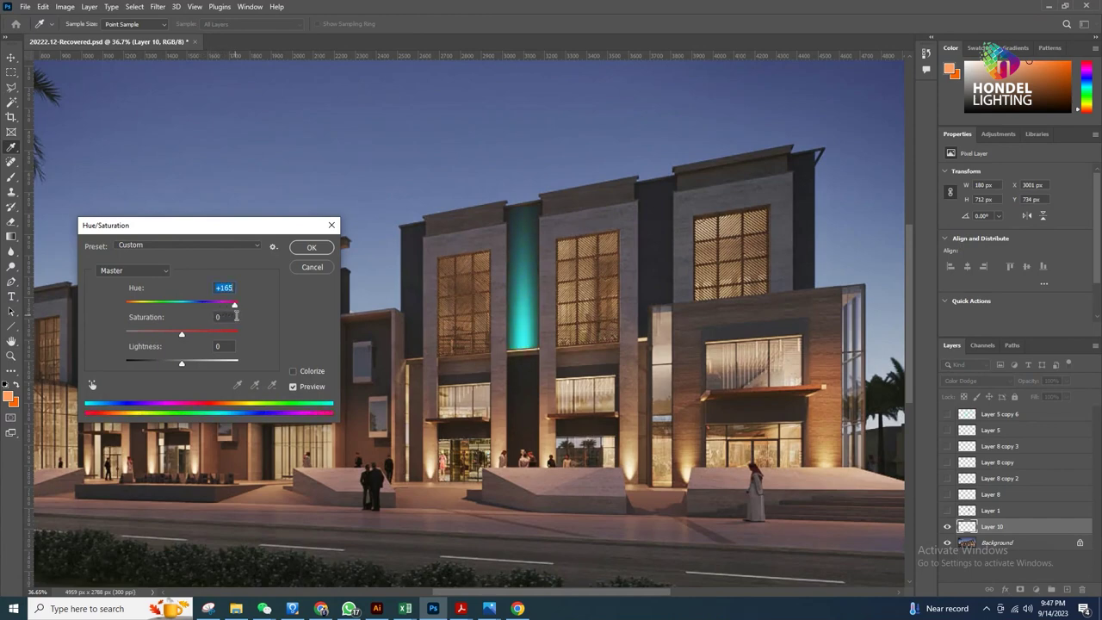
pyautogui.click(311, 247)
# Step: Duplicate the cyan glow and move the copy about 219 px straight up, so its brighter part overlaps the wall strip's upper edge
pyautogui.press('z')
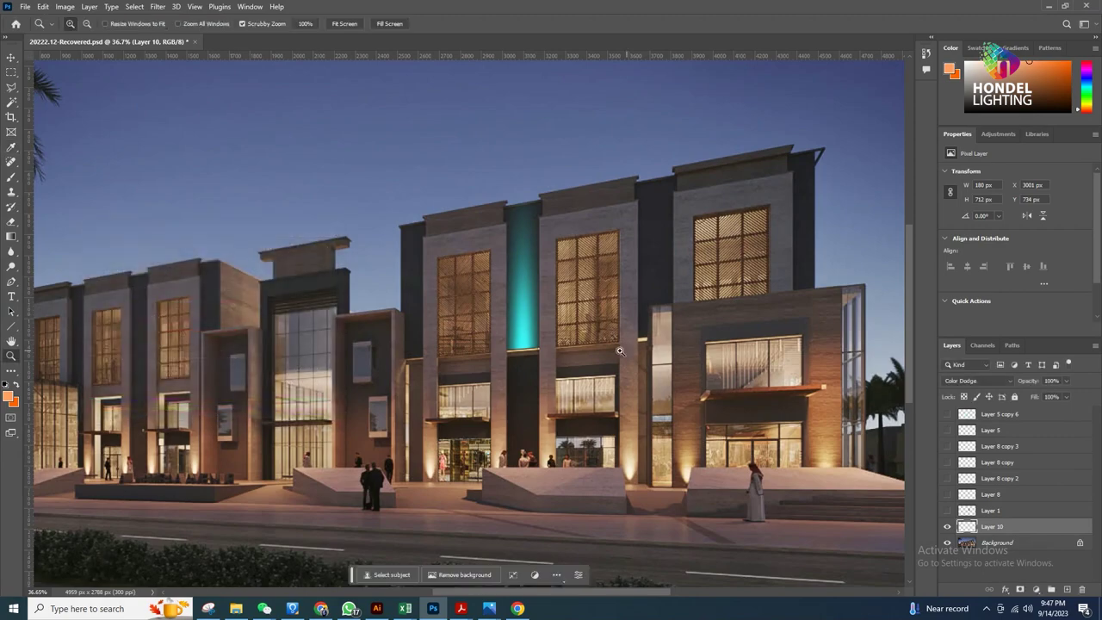
pyautogui.moveTo(586, 323); pyautogui.dragTo(592, 328)
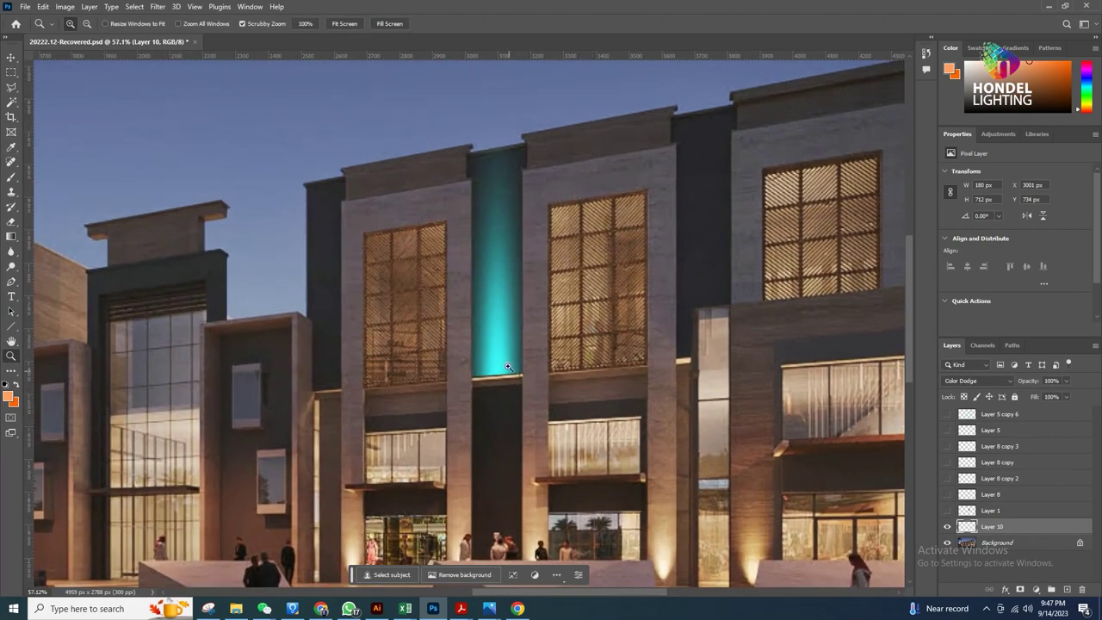
pyautogui.moveTo(505, 155); pyautogui.dragTo(516, 174)
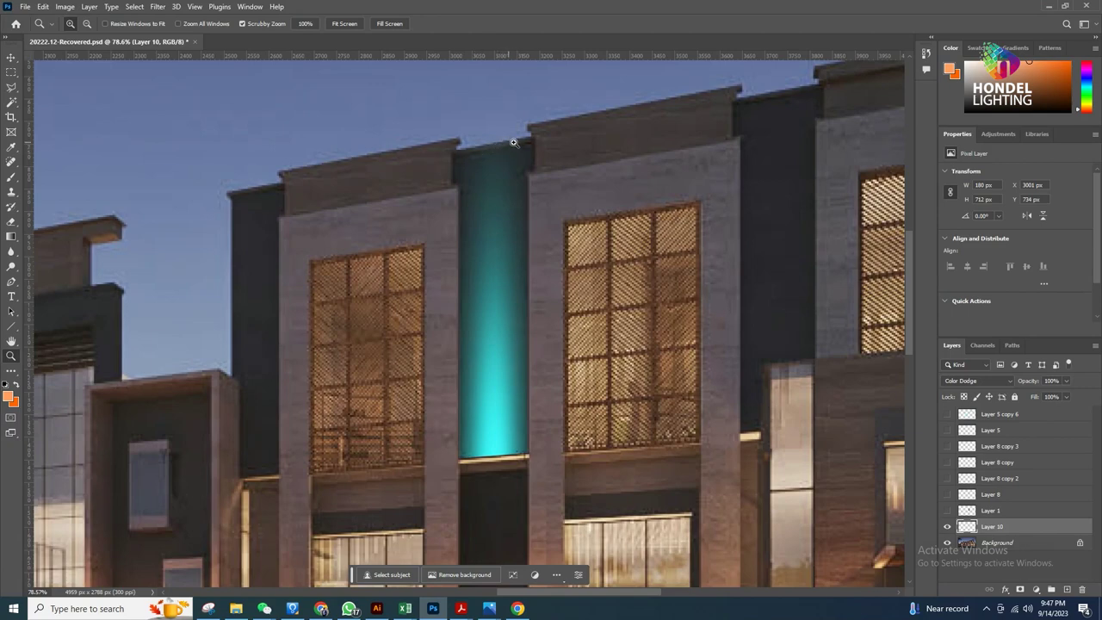
pyautogui.click(11, 57)
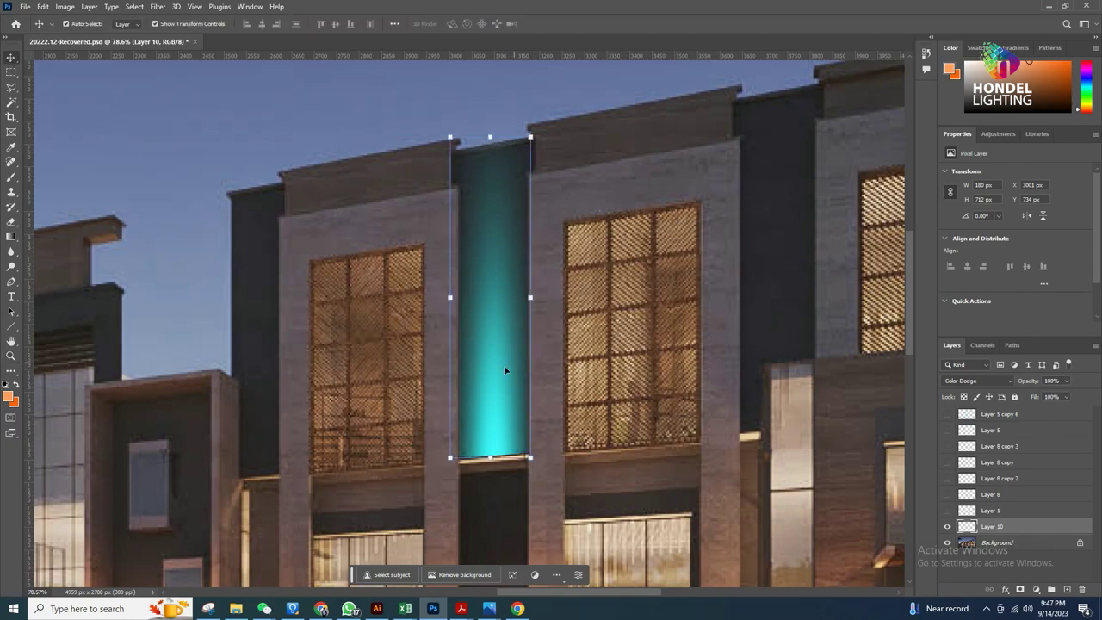
pyautogui.moveTo(497, 373); pyautogui.dragTo(498, 266)
pyautogui.moveTo(450, 197); pyautogui.dragTo(448, 200)
pyautogui.moveTo(531, 199); pyautogui.dragTo(532, 200)
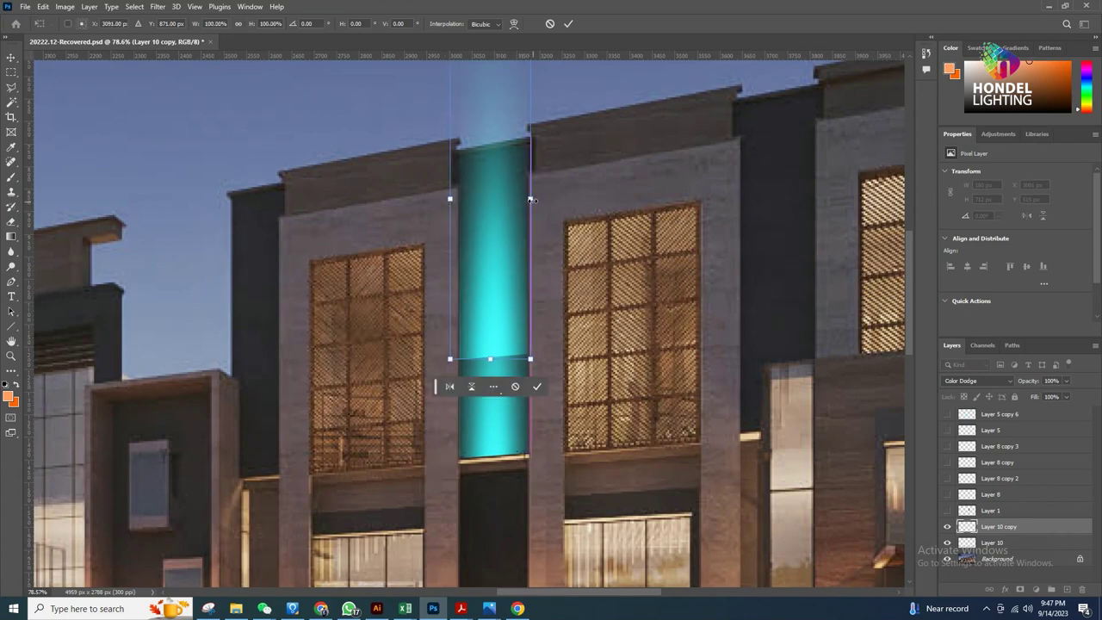
# Step: Trim the glow copy to a thin slanted band along the strip's upper edge by deleting everything outside a polygonal selection, and deselect
pyautogui.click(13, 87)
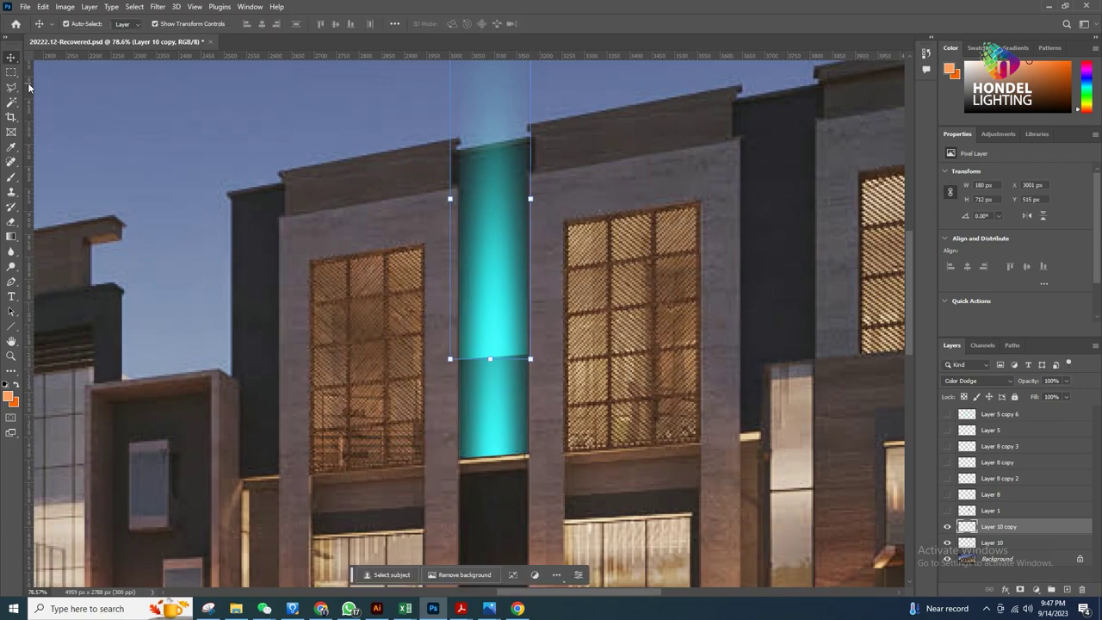
pyautogui.click(458, 149)
pyautogui.click(530, 137)
pyautogui.click(530, 143)
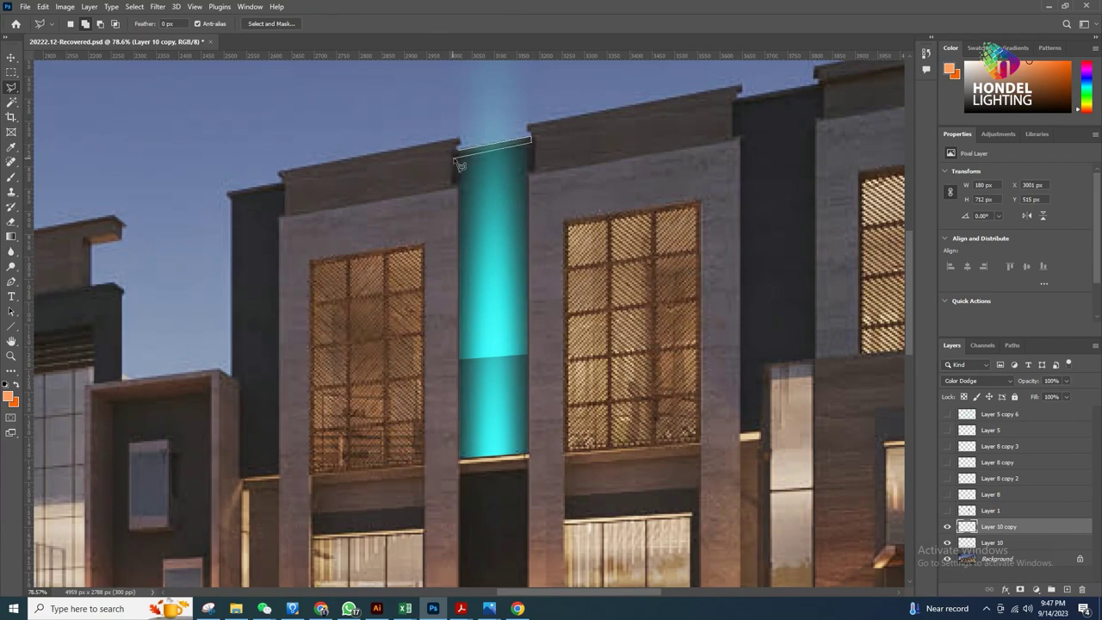
pyautogui.doubleClick(455, 157)
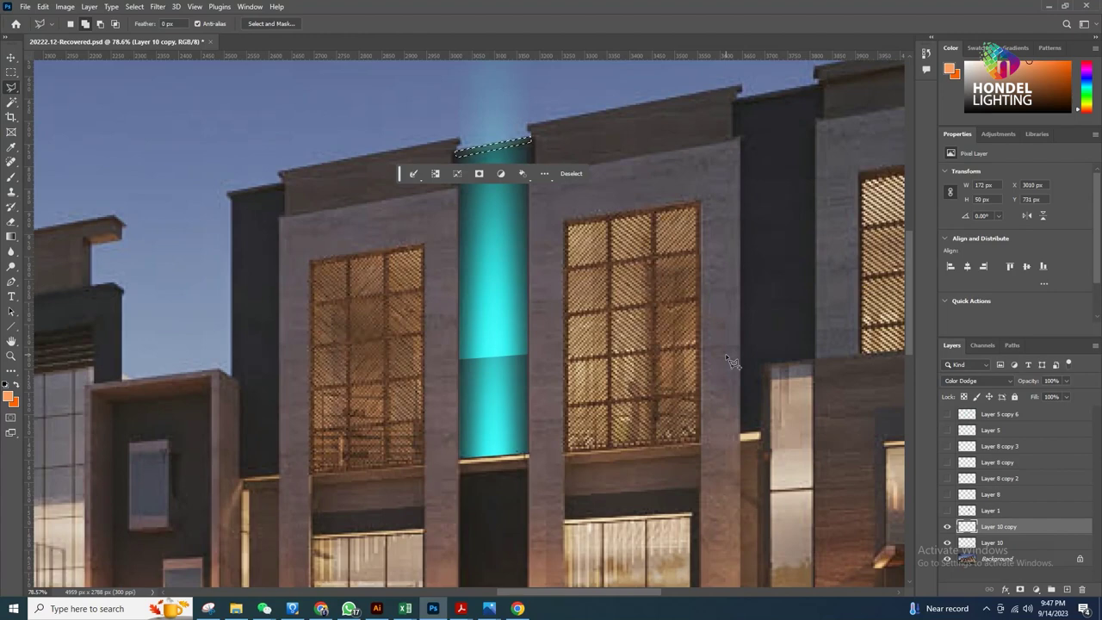
pyautogui.hotkey('ctrl', 'shift', 'i')
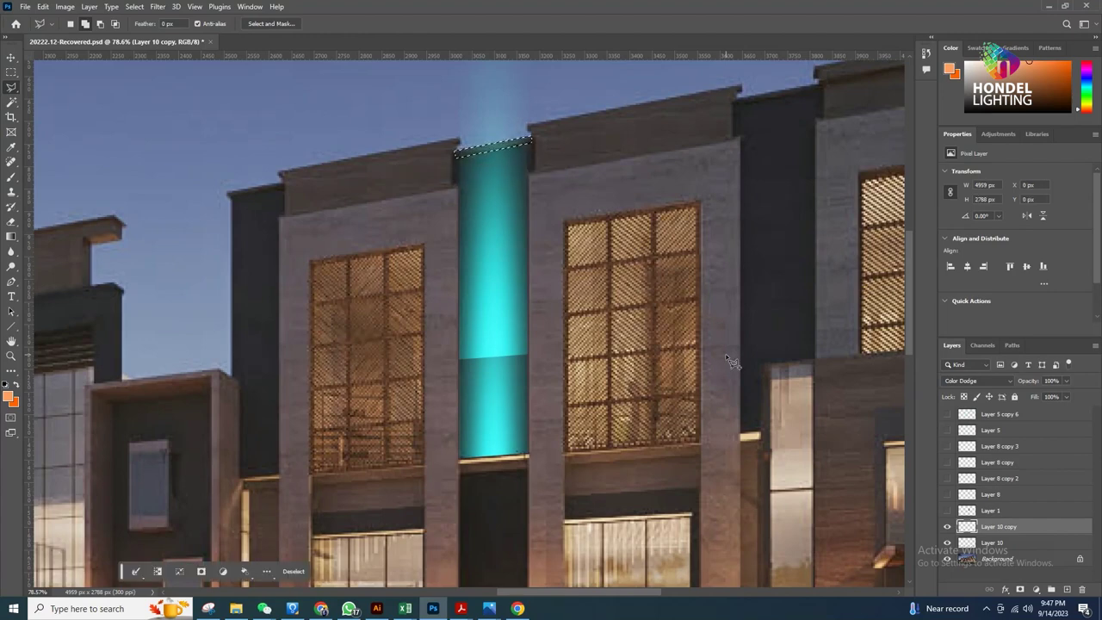
pyautogui.press('Delete')
pyautogui.hotkey('ctrl', 'd')
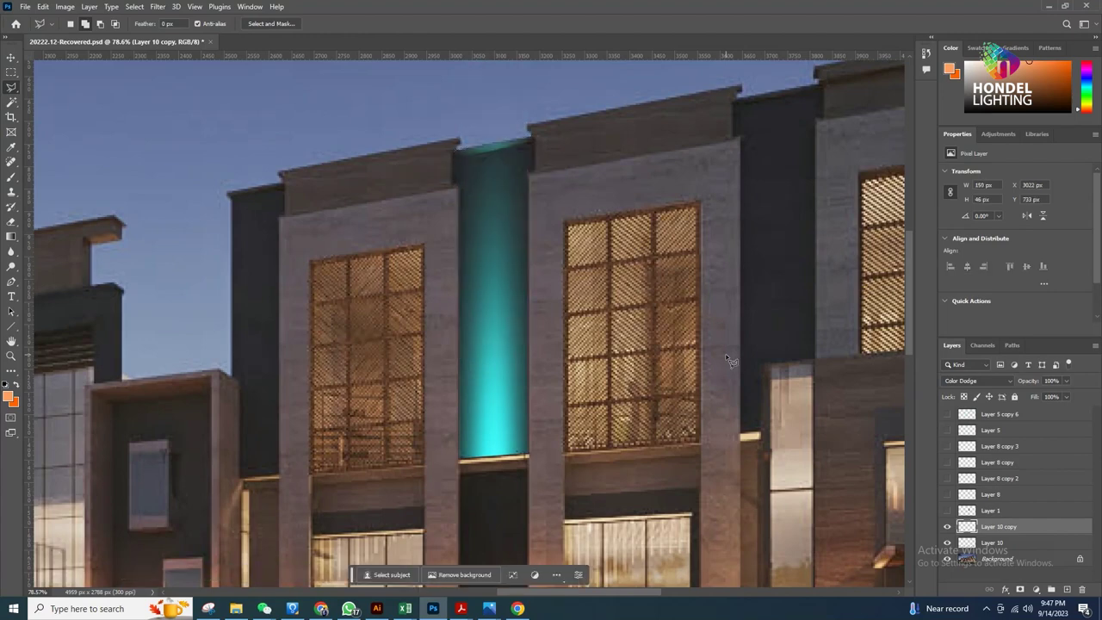
# Step: Soften the thin glow band at the roof edge with a Gaussian Blur
pyautogui.click(157, 7)
pyautogui.moveTo(173, 154)
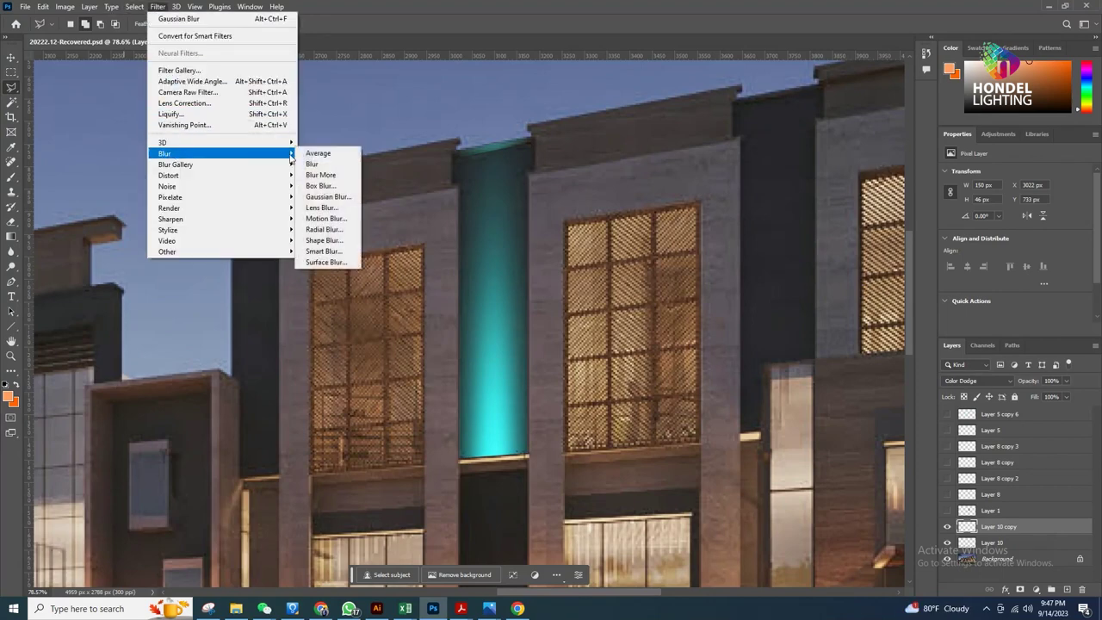
pyautogui.click(327, 197)
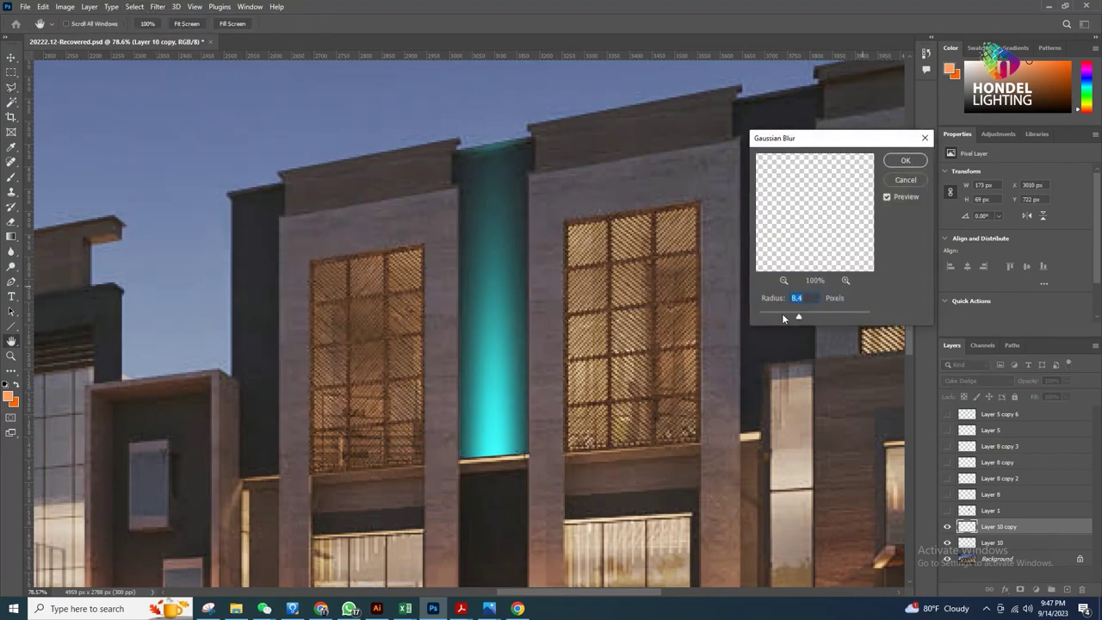
pyautogui.click(902, 161)
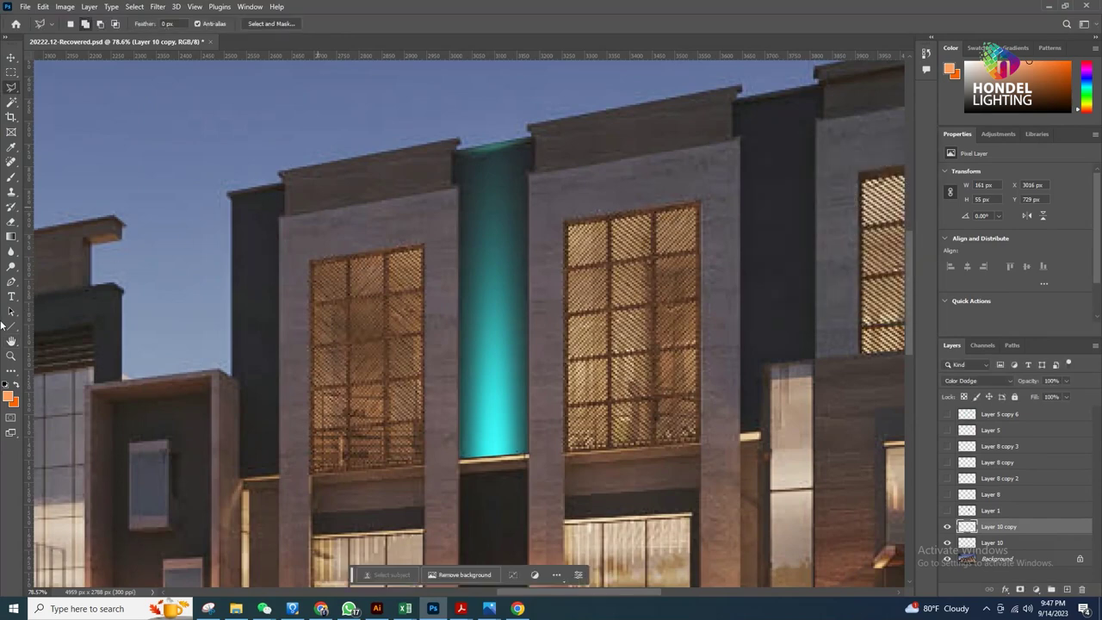
# Step: Set the blend mode of the main glow layer, Layer 10, to Normal
pyautogui.doubleClick(11, 340)
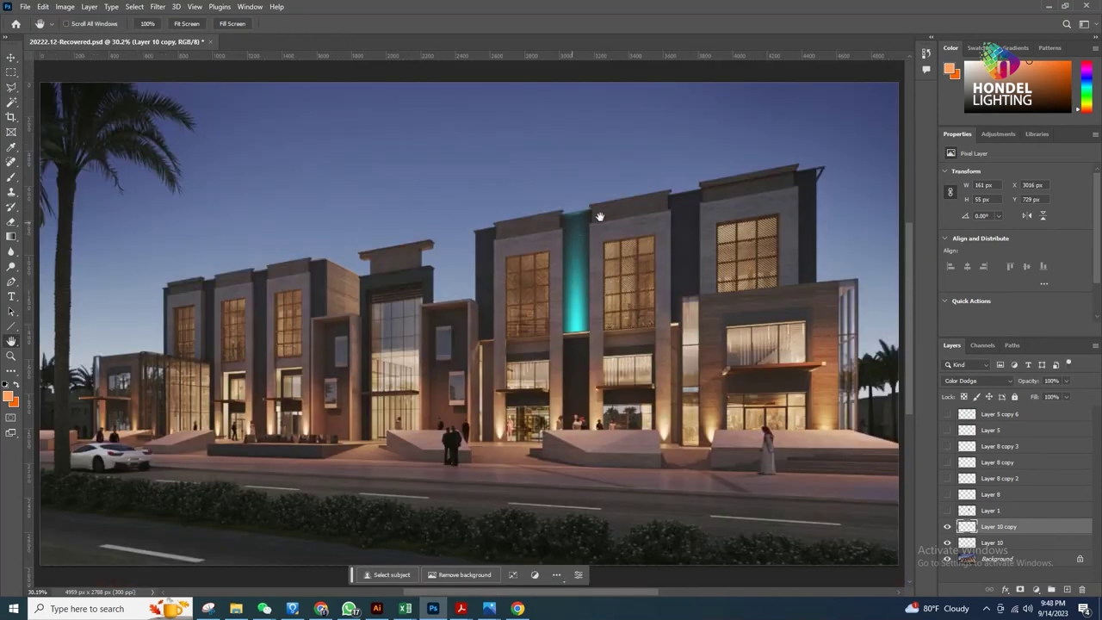
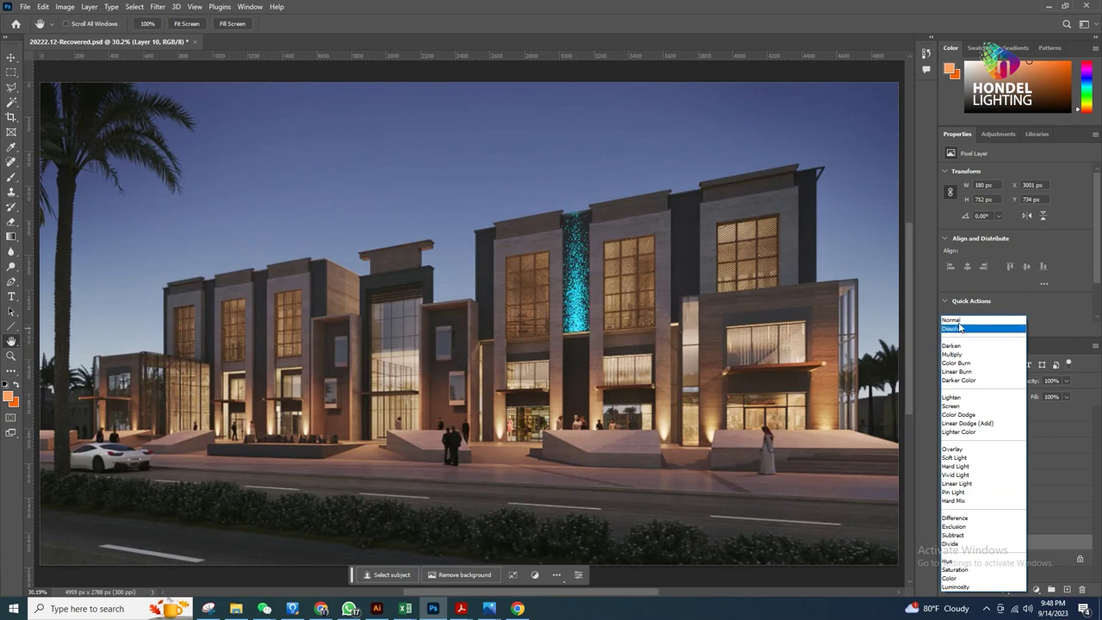
pyautogui.click(961, 321)
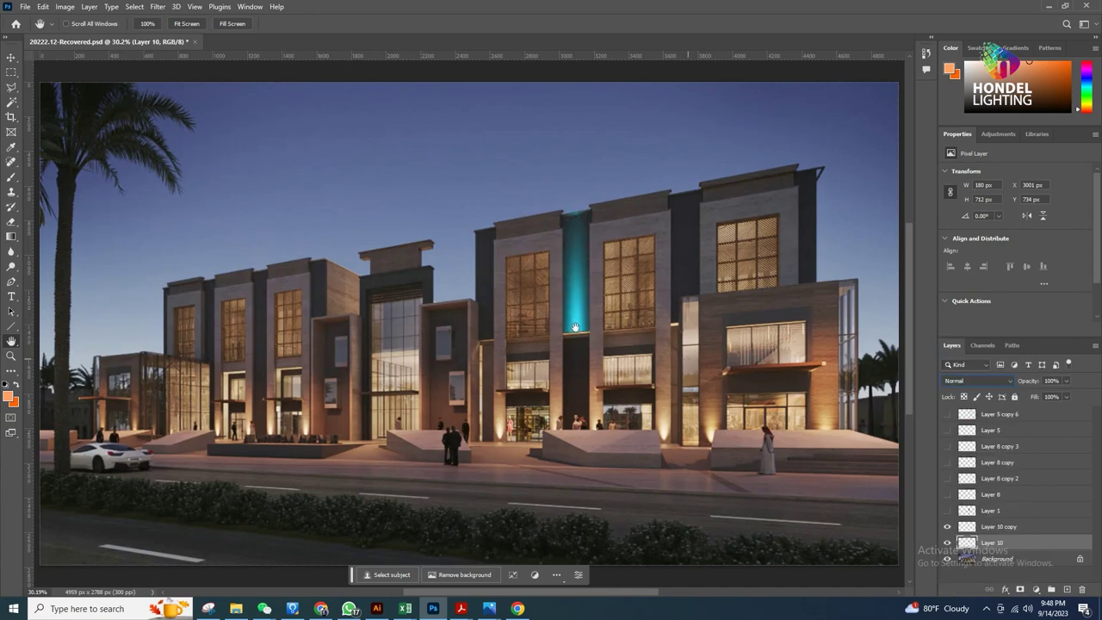
# Step: Select the glow strip's outline, paint a soft white highlight inside it on a new layer above Layer 10, and deselect
pyautogui.keyDown('ctrl'); pyautogui.click(968, 526); pyautogui.keyUp('ctrl')
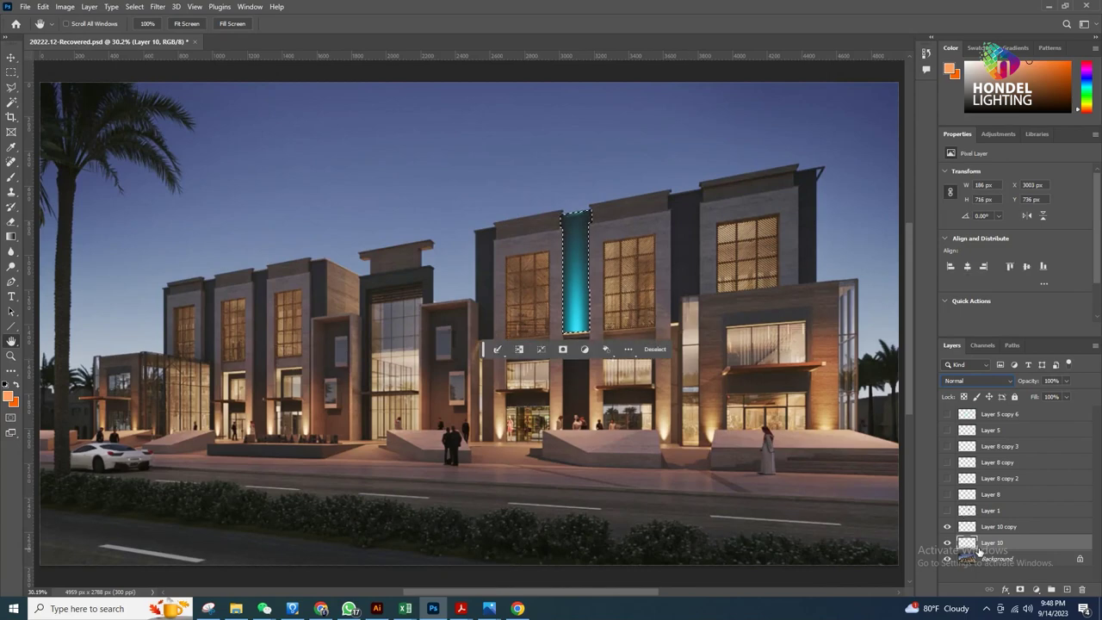
pyautogui.click(1051, 589)
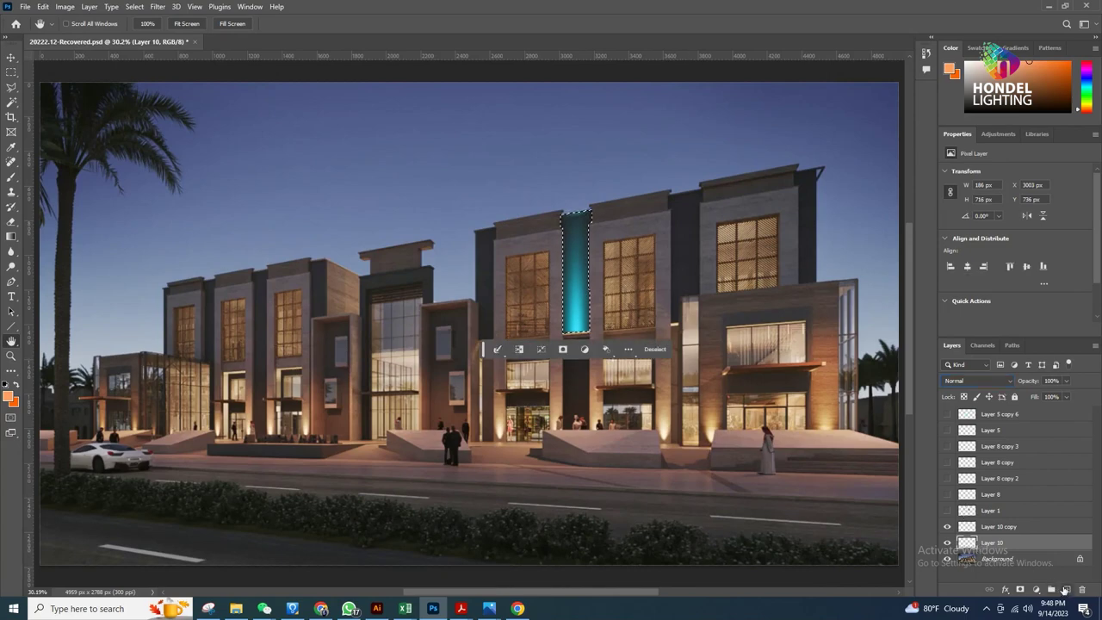
pyautogui.click(12, 177)
pyautogui.click(8, 396)
pyautogui.click(720, 281)
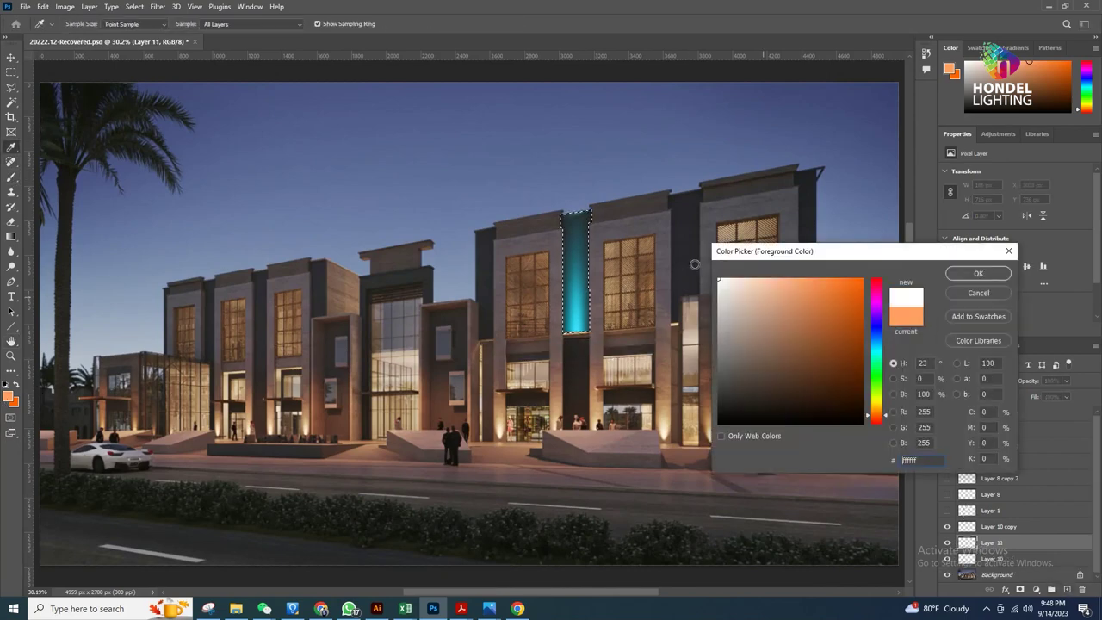
pyautogui.click(972, 274)
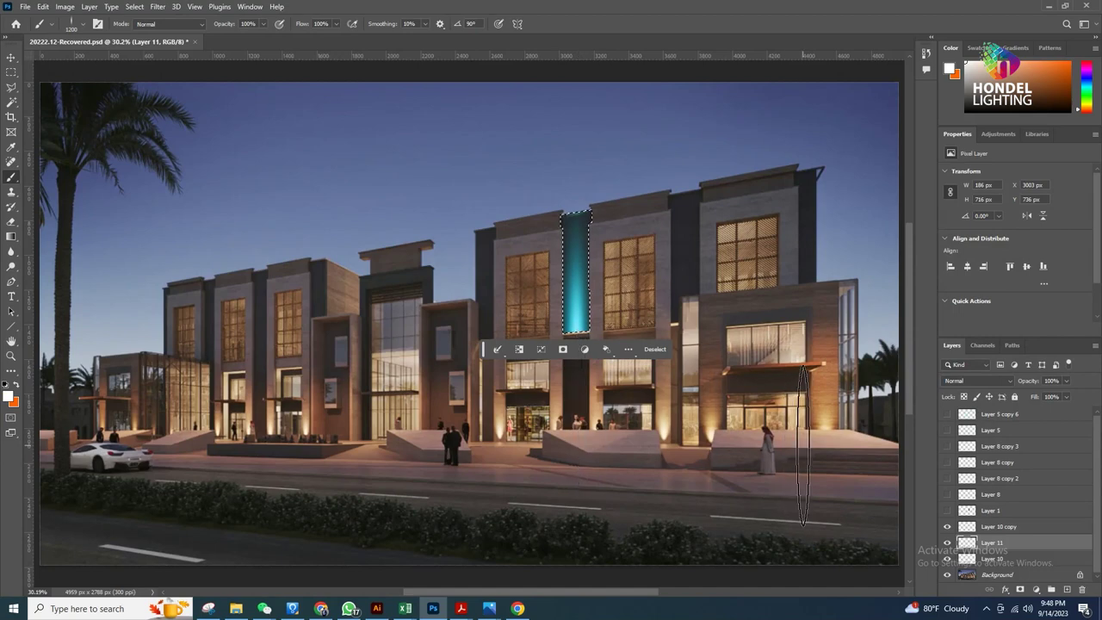
pyautogui.hotkey('ctrl', 'd')
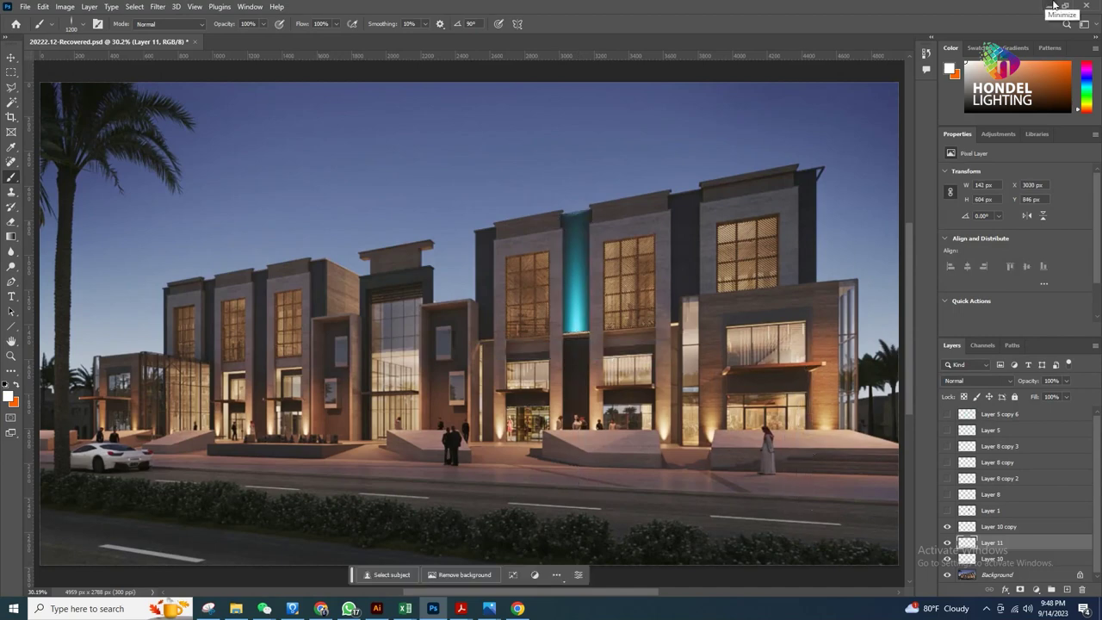
# Step: Compare the strip with and without the white highlight, and merge the highlight layer into Layer 10
pyautogui.click(1054, 5)
pyautogui.click(946, 544)
pyautogui.click(947, 543)
pyautogui.click(947, 544)
pyautogui.click(947, 543)
pyautogui.hotkey('ctrl', 'e')
pyautogui.press('v')
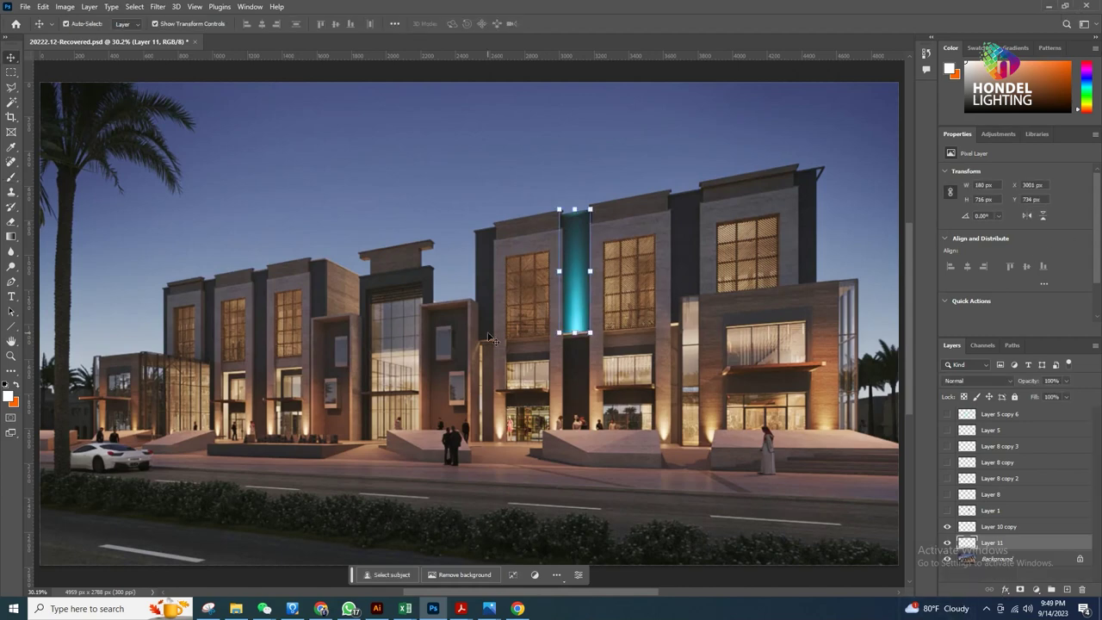
pyautogui.click(610, 390)
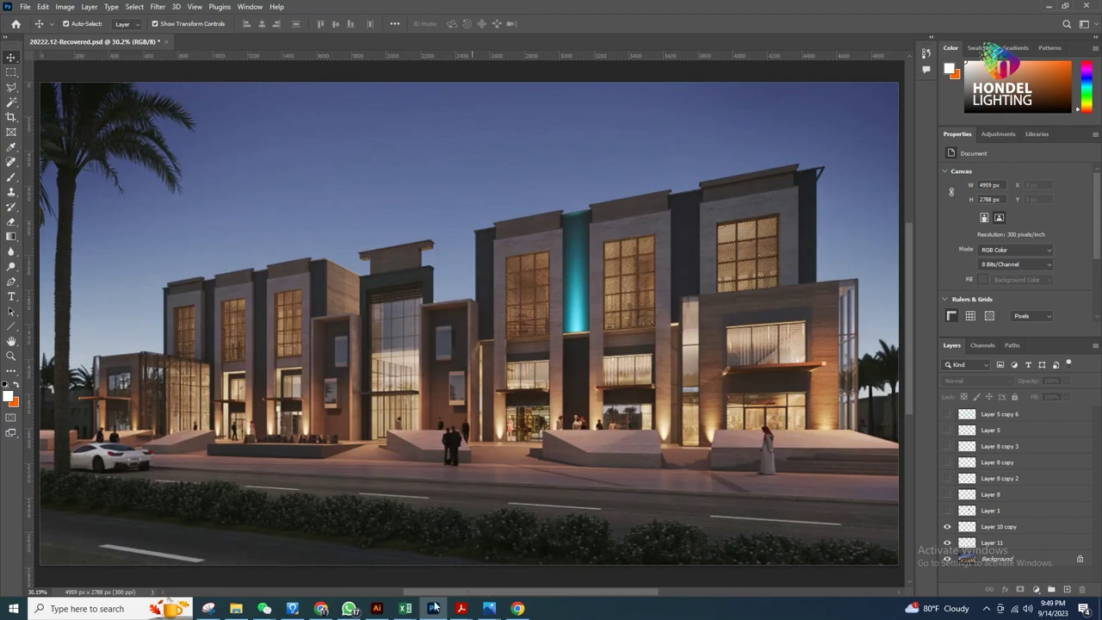
# Step: Open Amber.jpg from the Spot Light folder and examine the finished Amber, Green, Pink and Purple façade renders
pyautogui.click(242, 612)
pyautogui.click(677, 278)
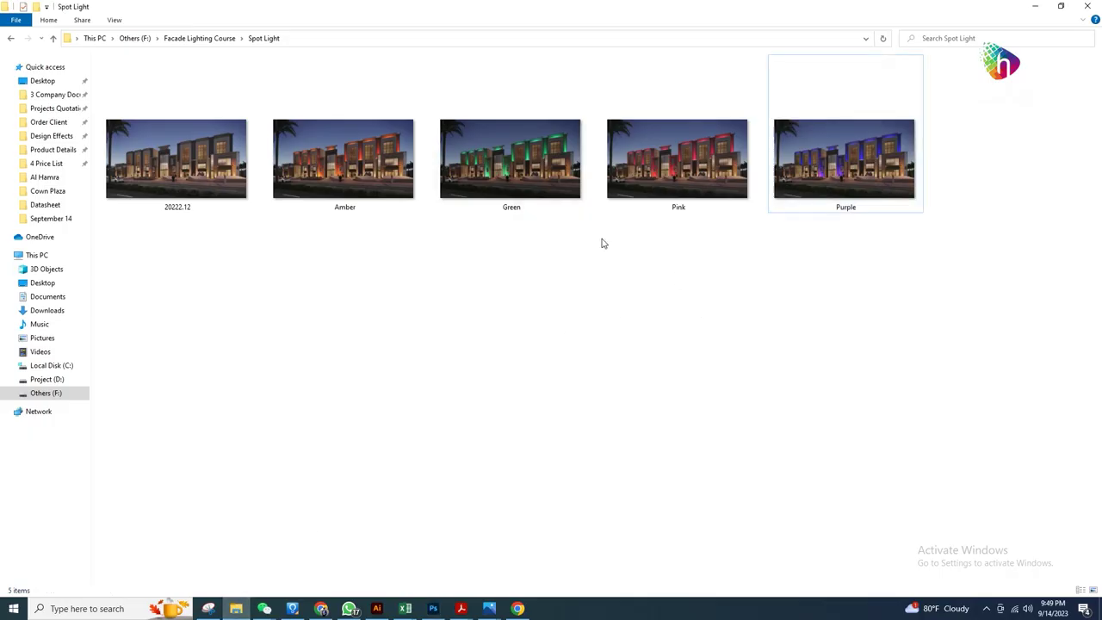
pyautogui.click(342, 177)
pyautogui.doubleClick(342, 177)
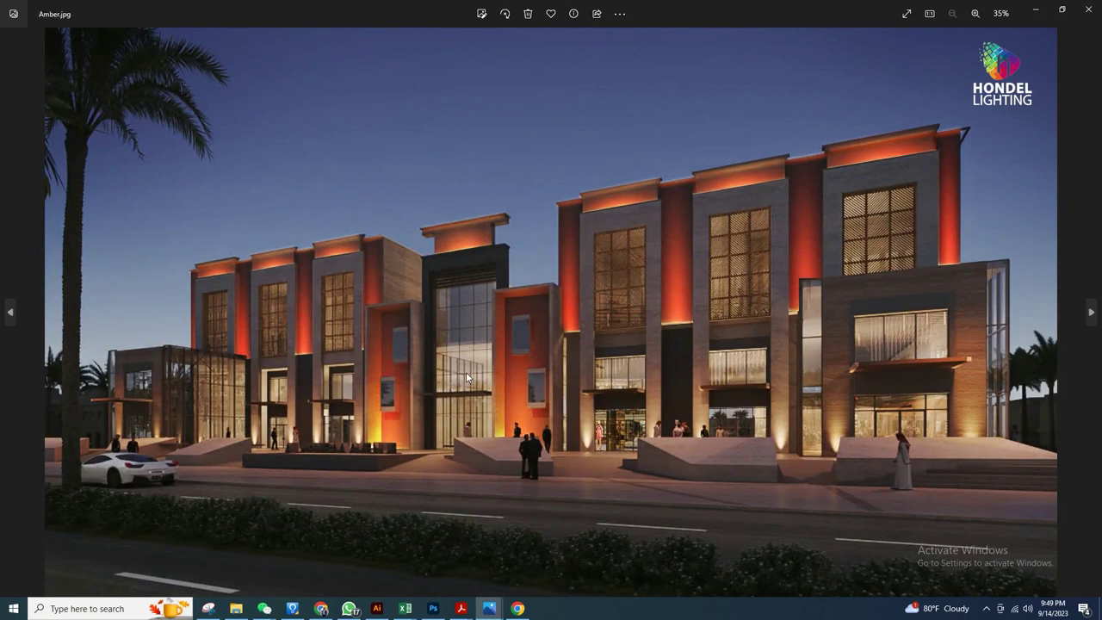
pyautogui.press('Right')
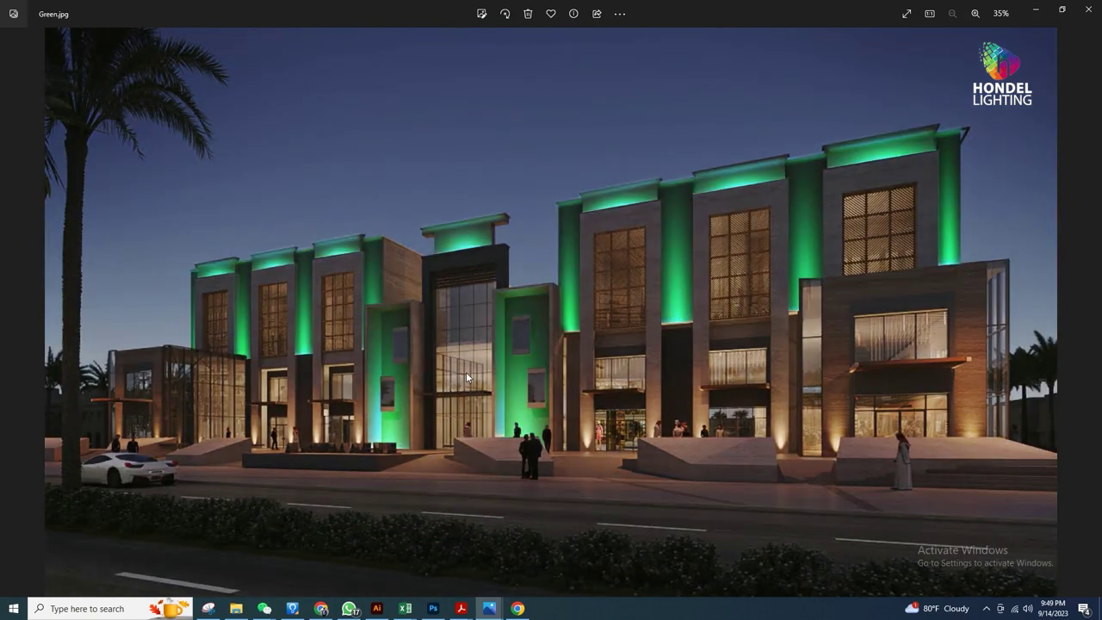
pyautogui.press('Right')
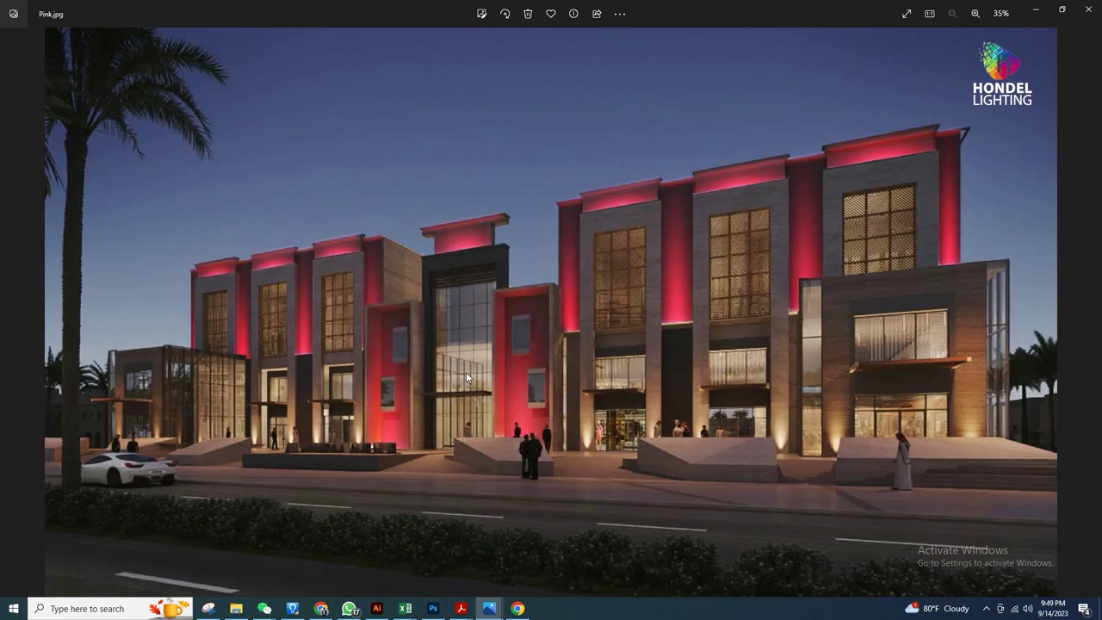
pyautogui.press('Right')
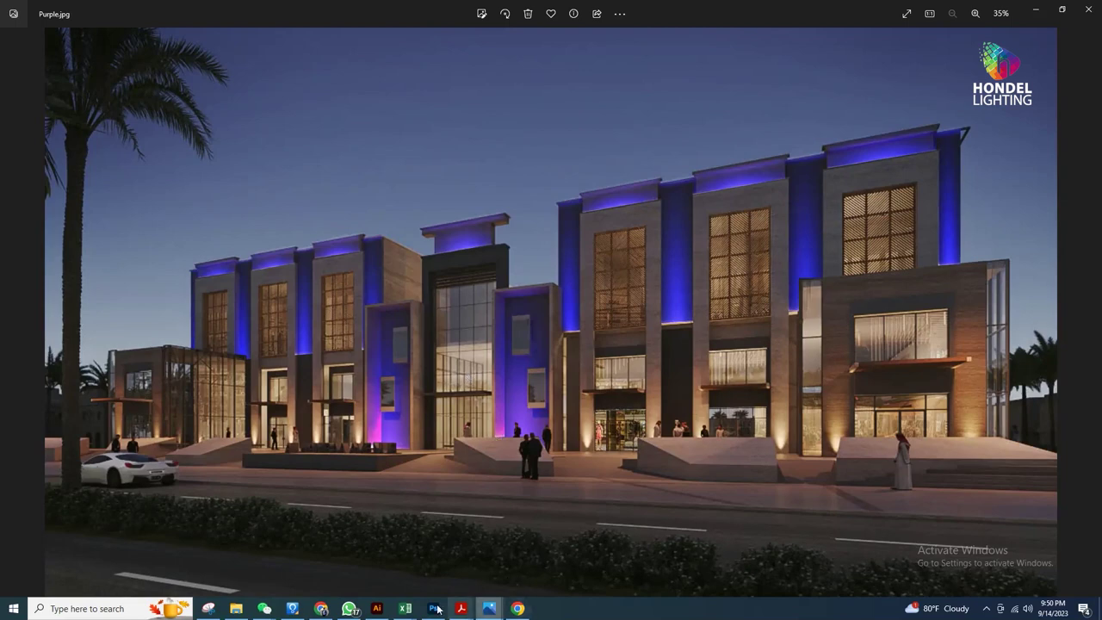
# Step: Switch to the Chrome browser and look through the Outdoor Flood Light product range on the Hondel Lighting website
pyautogui.click(321, 608)
pyautogui.scroll(-3, 503, 244)
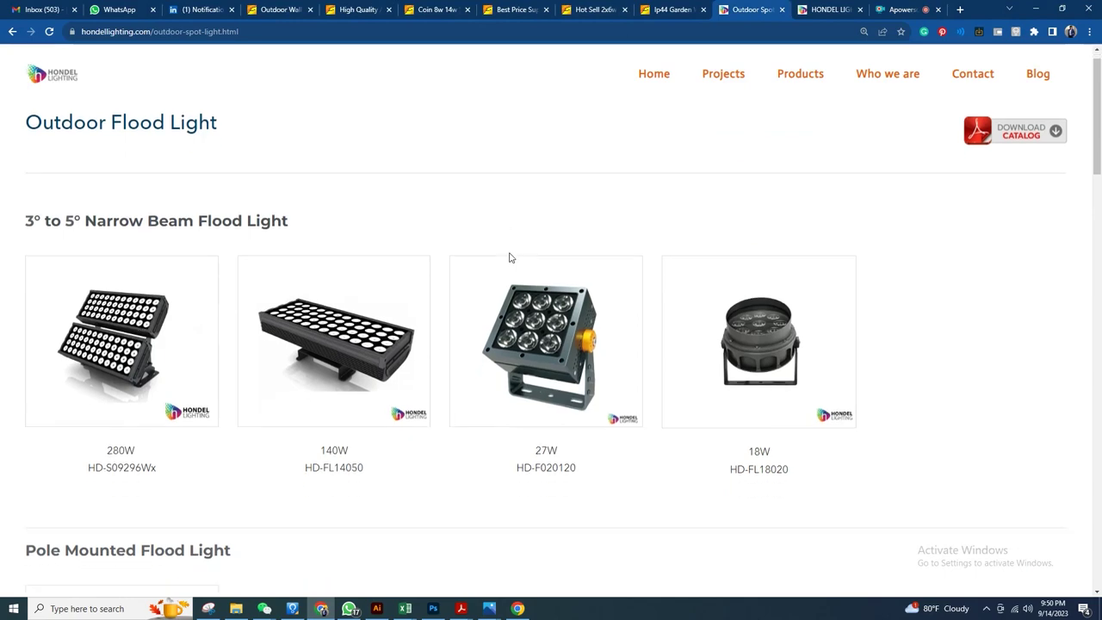
pyautogui.scroll(-6, 506, 267)
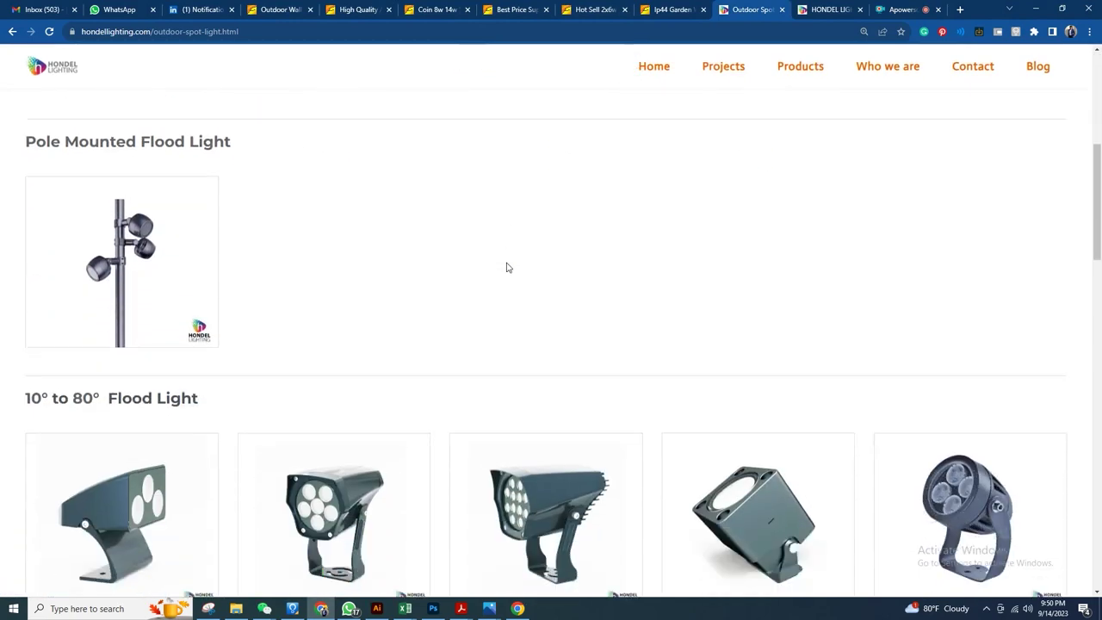
pyautogui.scroll(-4, 506, 267)
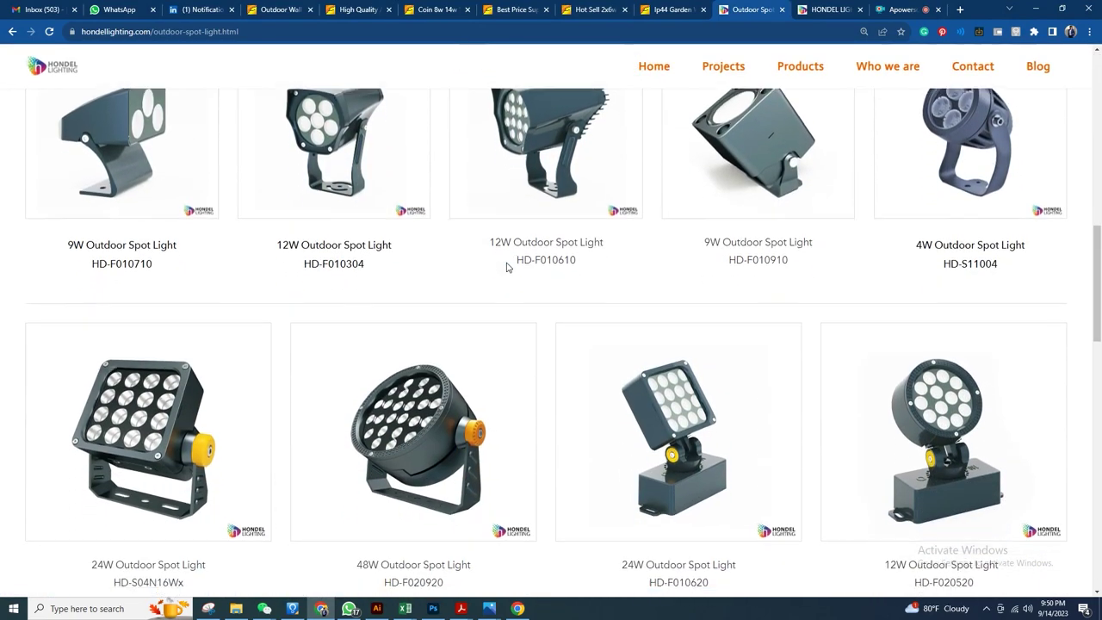
pyautogui.scroll(-1, 506, 269)
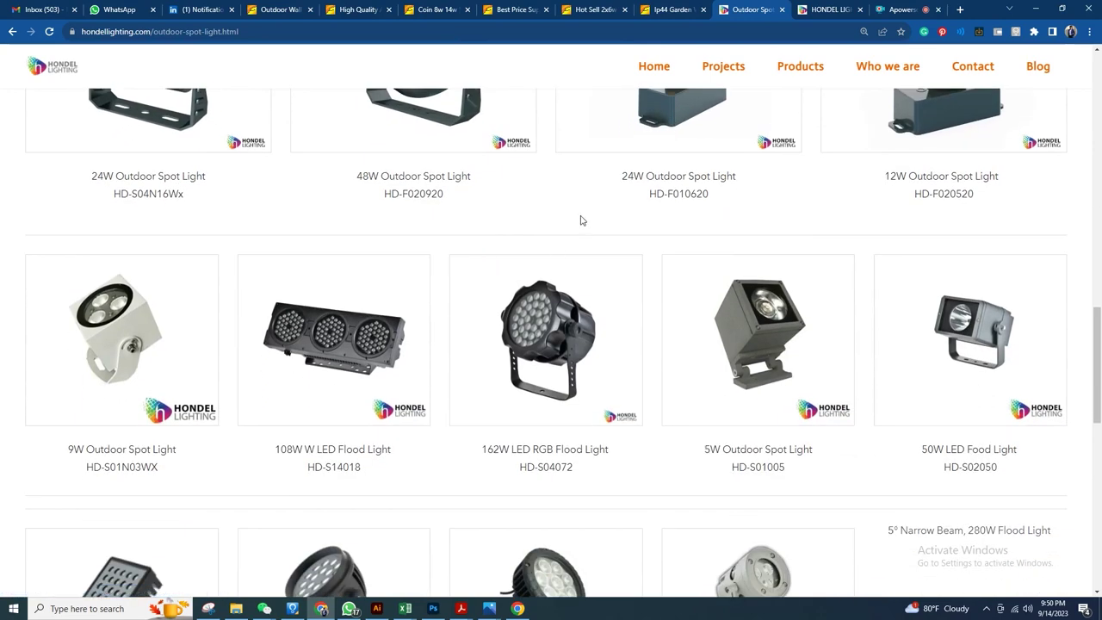
pyautogui.scroll(-2, 580, 218)
pyautogui.scroll(8, 581, 217)
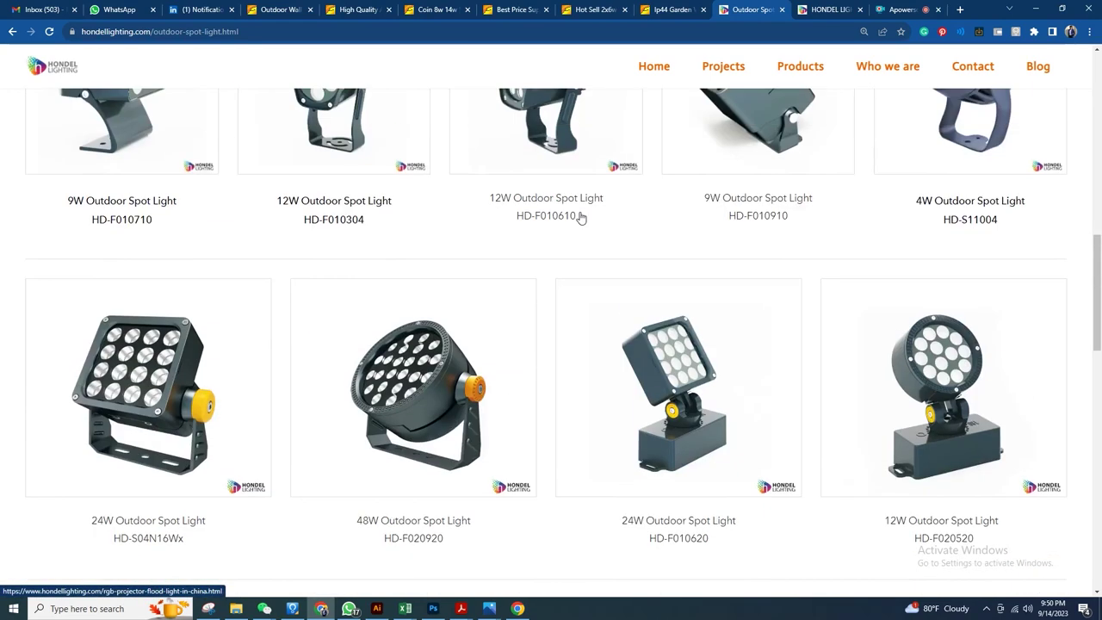
pyautogui.scroll(3, 581, 219)
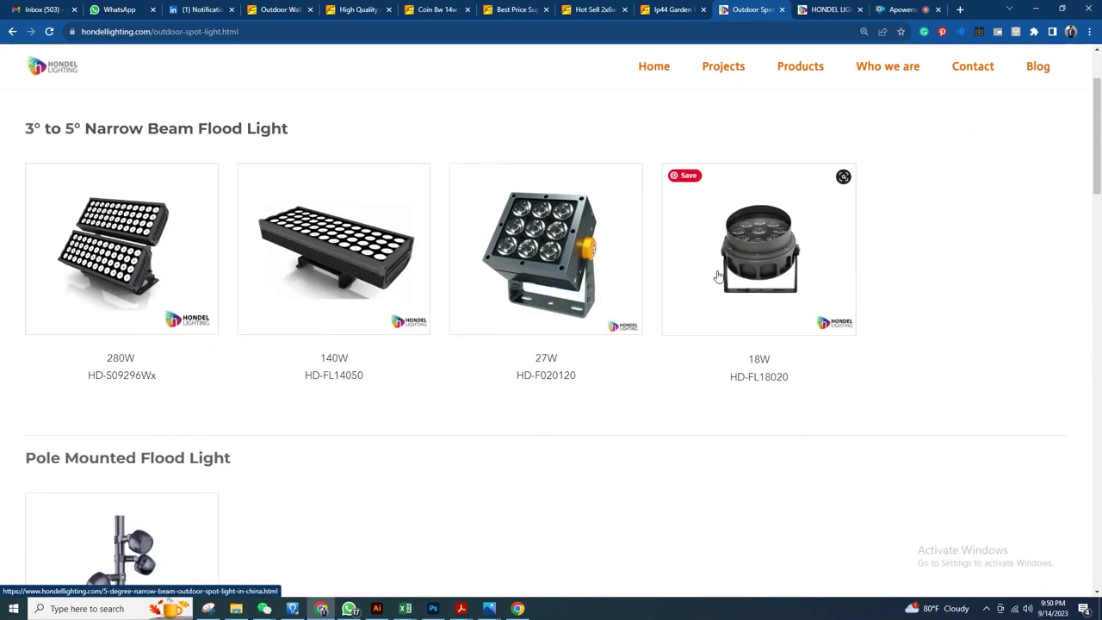
# Step: Open the 18W HD-FL18020 narrow beam spot light, examine its details and application photos, and return to the flood light list
pyautogui.click(772, 257)
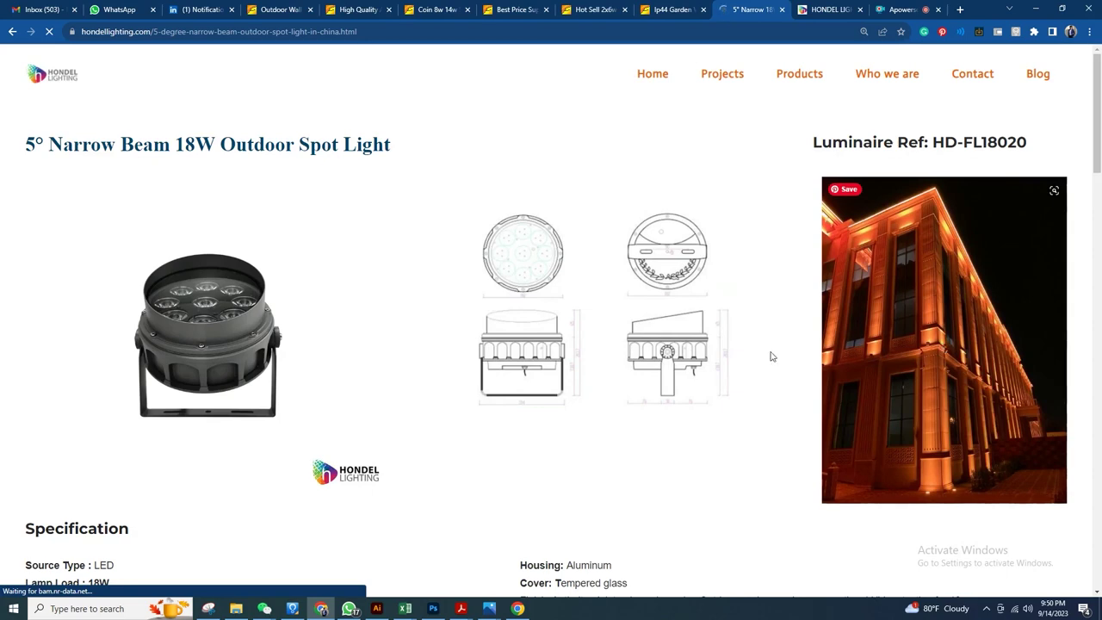
pyautogui.scroll(-5, 510, 332)
pyautogui.scroll(-6, 510, 331)
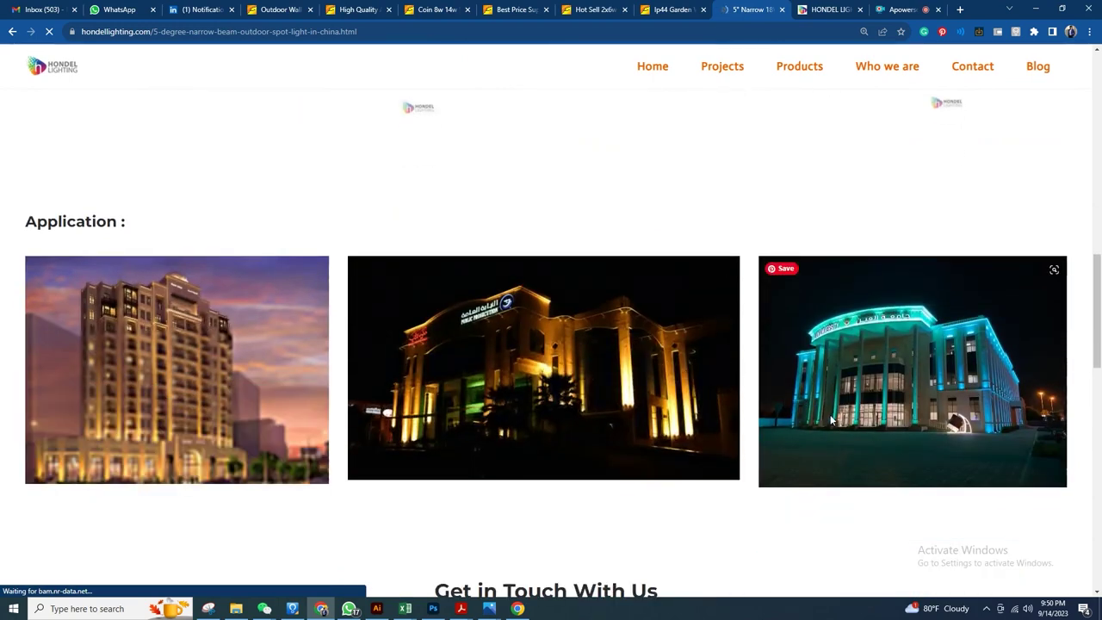
pyautogui.click(12, 33)
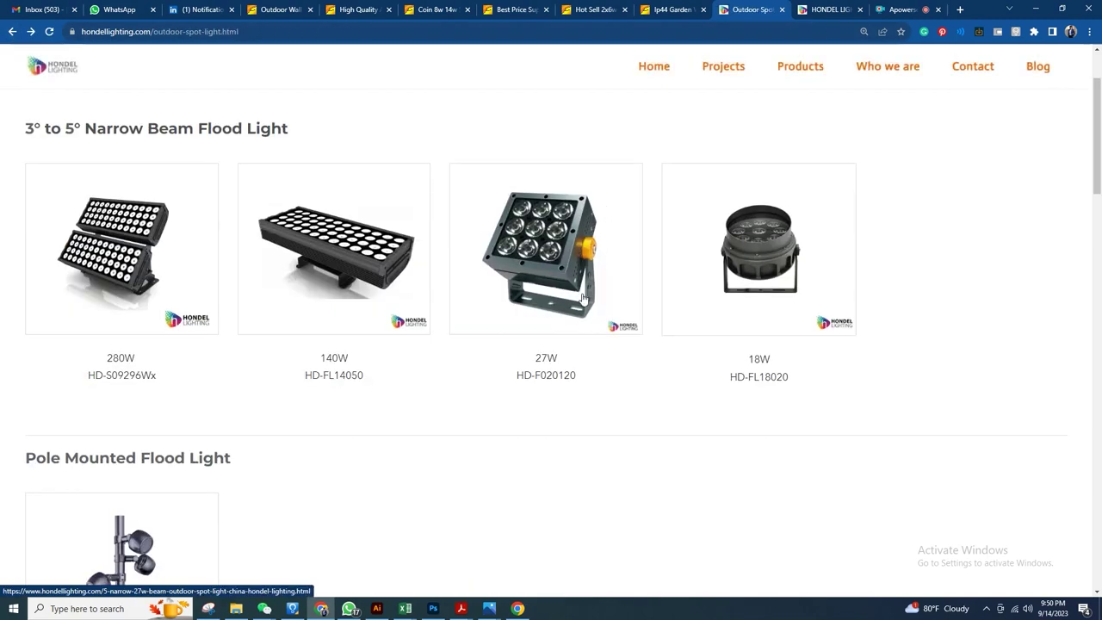
# Step: Go to the LED Wall Washer product page and look over the available wall washer fixtures
pyautogui.scroll(-3, 594, 258)
pyautogui.hotkey('alt', 'Left')
pyautogui.hotkey('alt', 'Left')
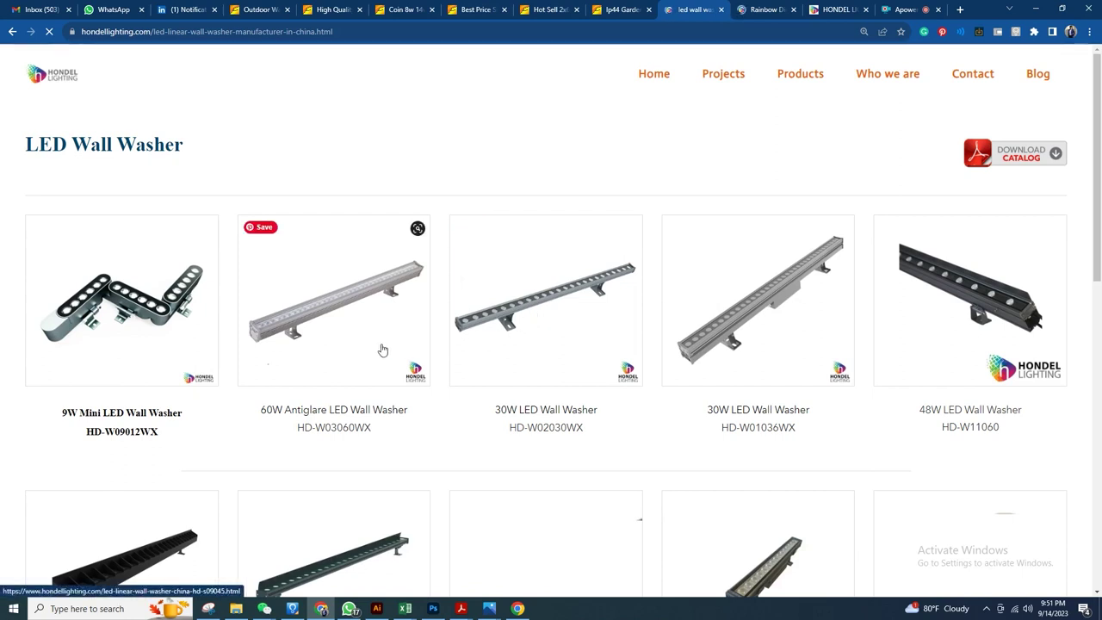
pyautogui.scroll(-2, 259, 370)
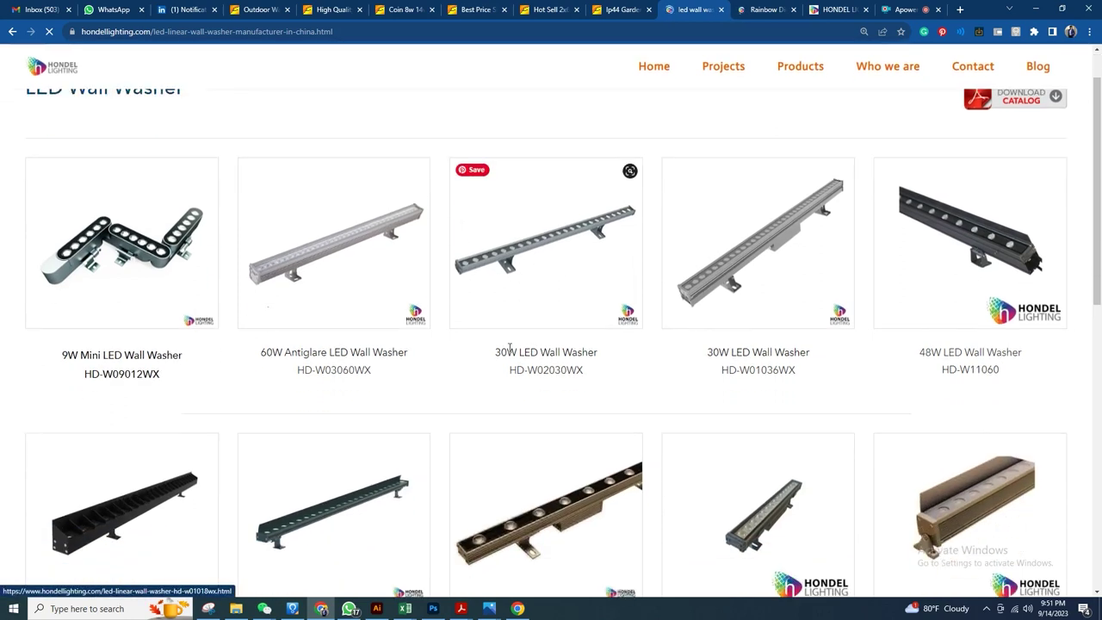
# Step: Bring up the RGB DMX linear light page and examine its photos, colour outputs, specification and mounting details
pyautogui.click(759, 7)
pyautogui.scroll(-1, 403, 445)
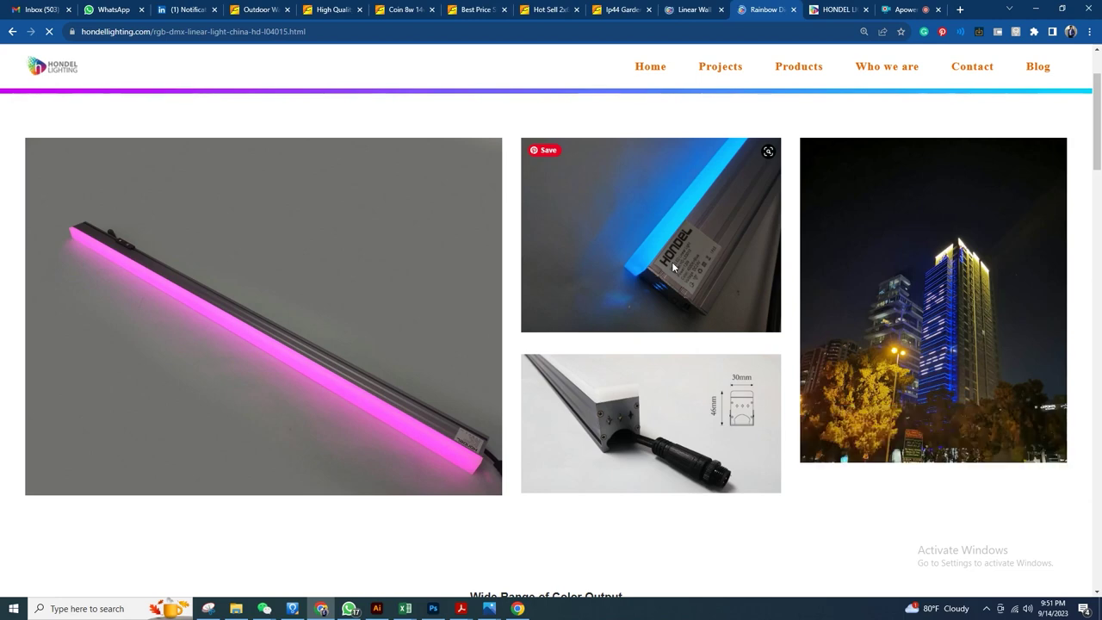
pyautogui.scroll(-5, 658, 278)
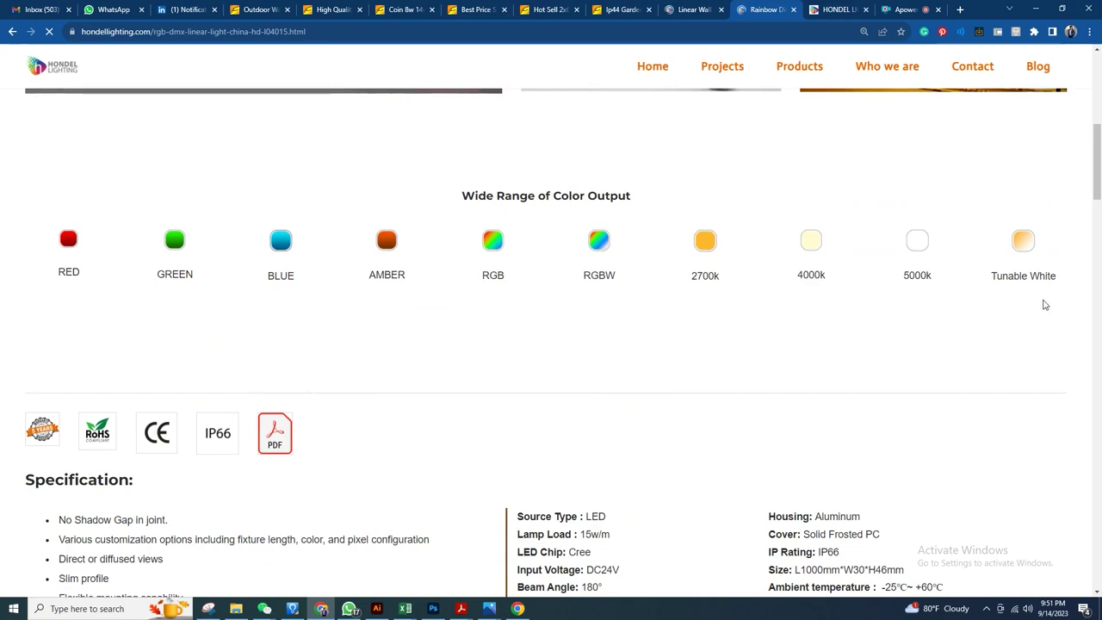
pyautogui.scroll(-3, 908, 325)
pyautogui.scroll(-5, 908, 325)
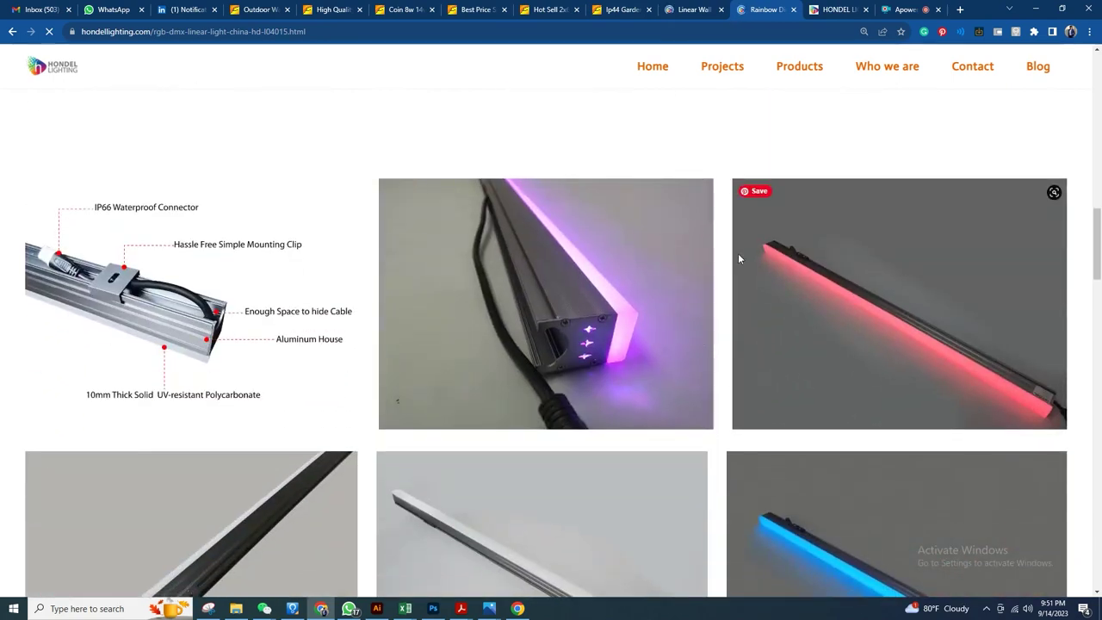
# Step: Bring up the Antiglare linear wall grazer HD-W06036WX page and examine its colour outputs, dimensions, specification and feature description
pyautogui.click(696, 9)
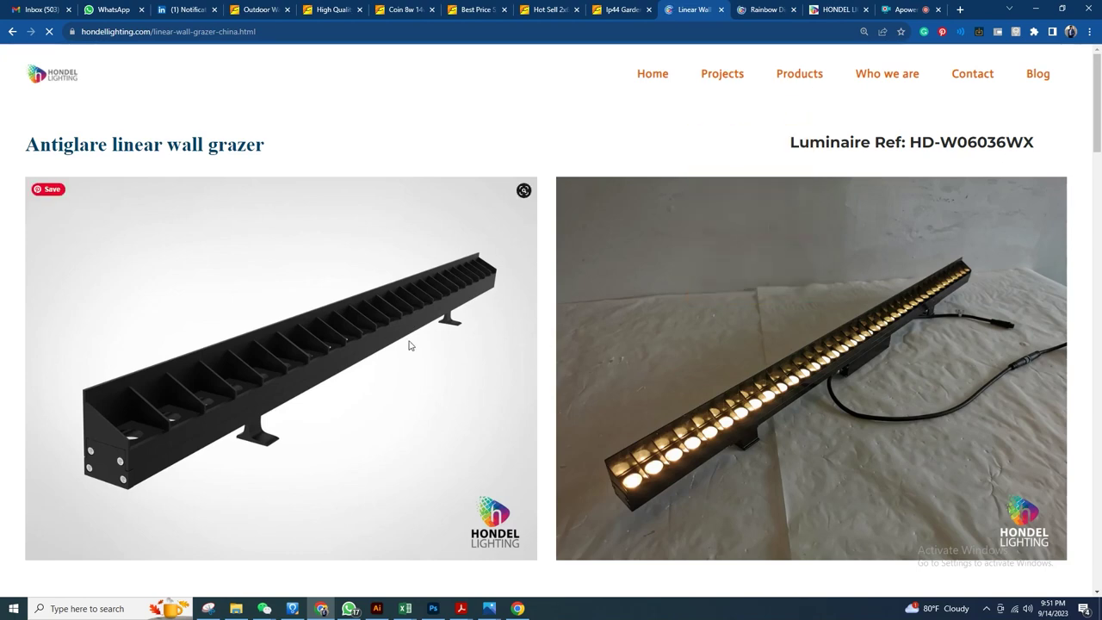
pyautogui.scroll(-7, 410, 346)
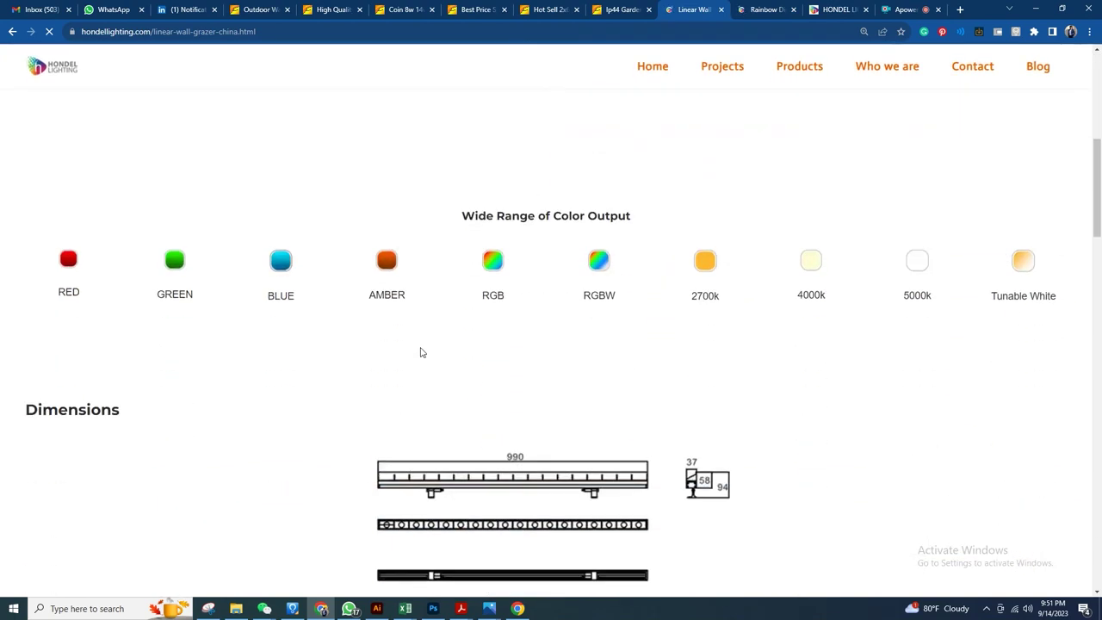
pyautogui.scroll(-9, 420, 357)
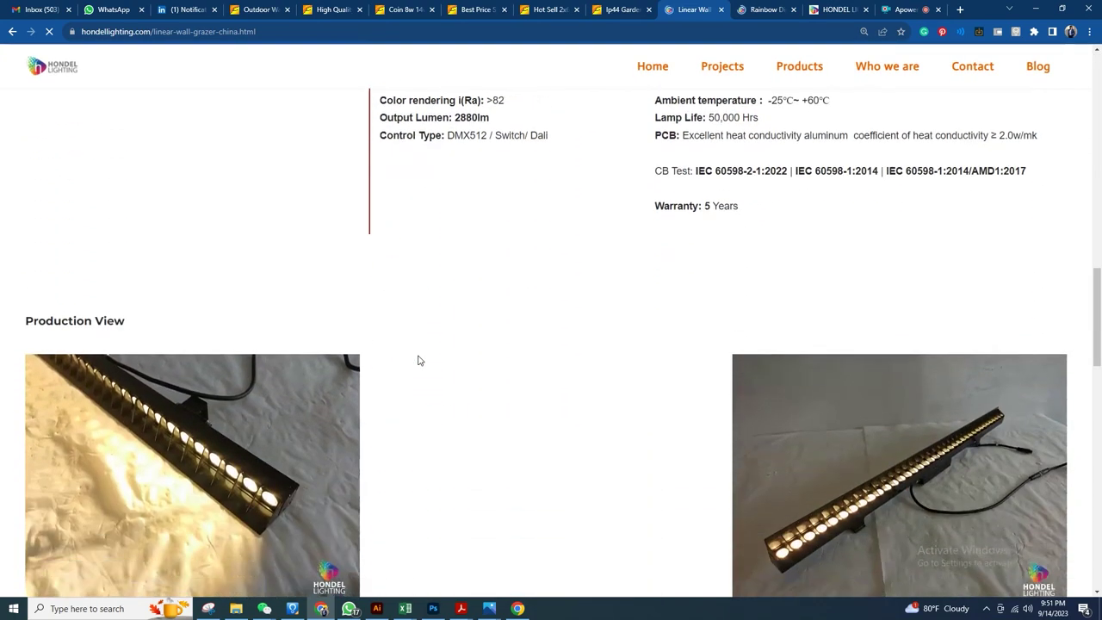
pyautogui.scroll(-5, 418, 360)
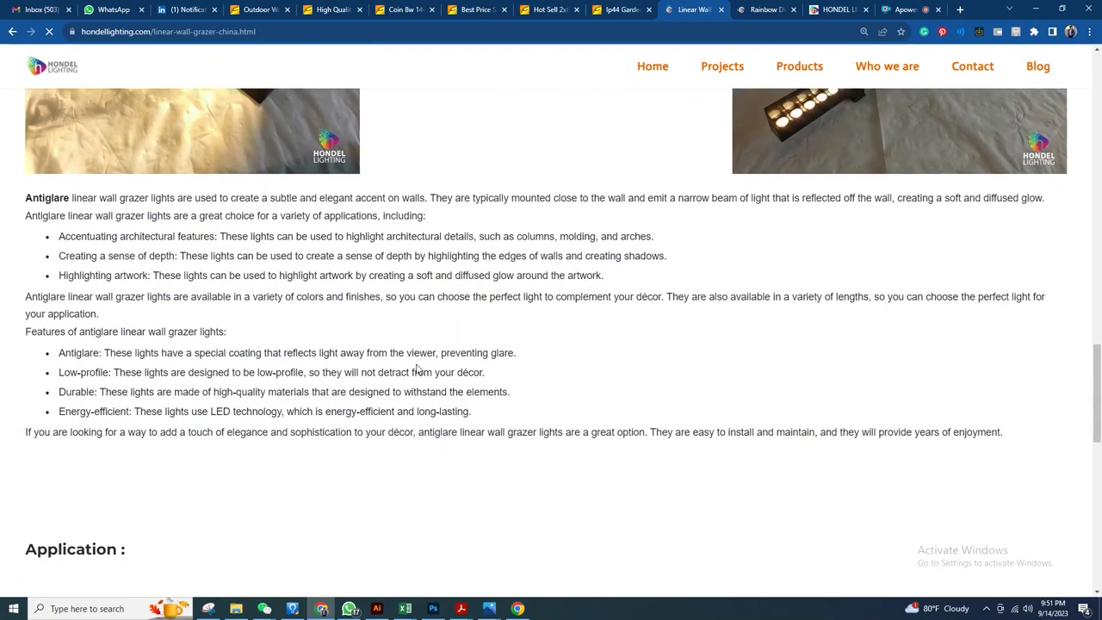
pyautogui.scroll(-3, 415, 369)
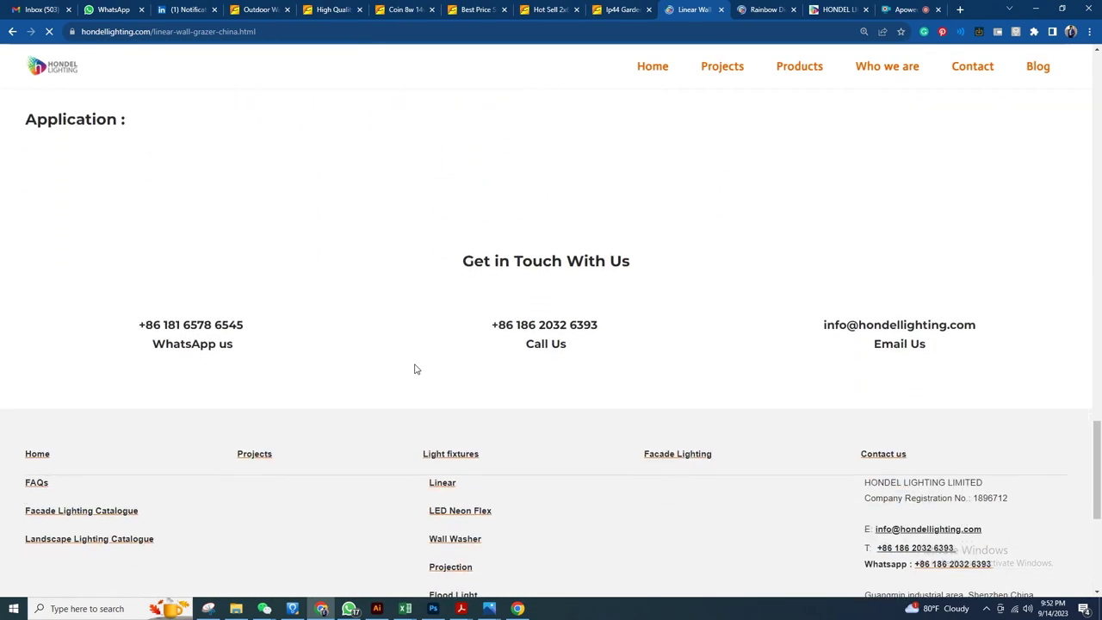
pyautogui.scroll(10, 781, 256)
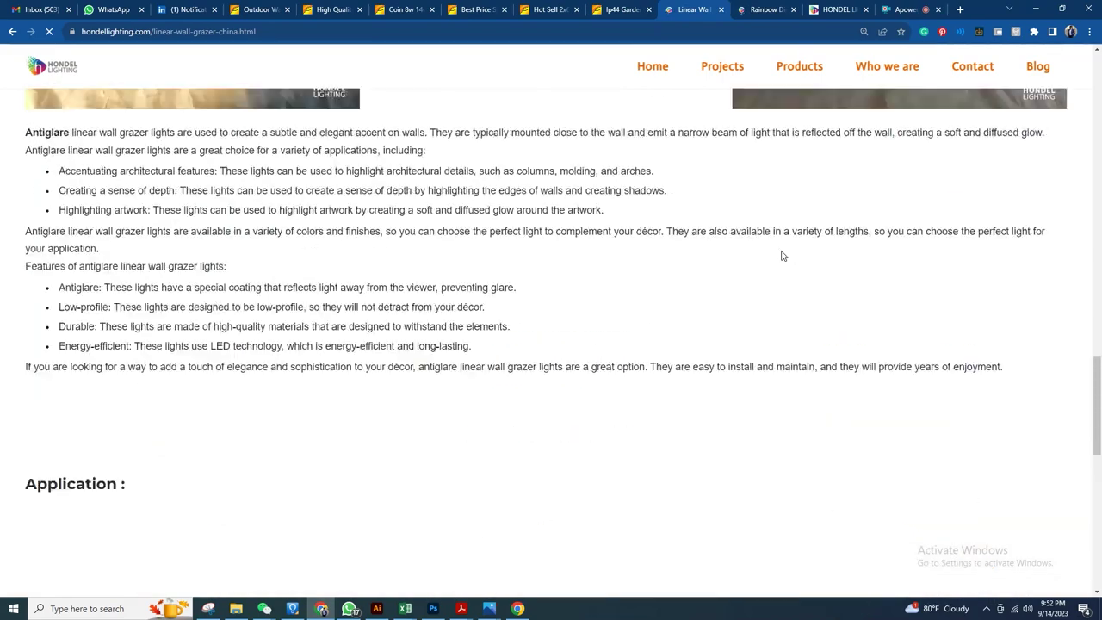
pyautogui.scroll(10, 781, 256)
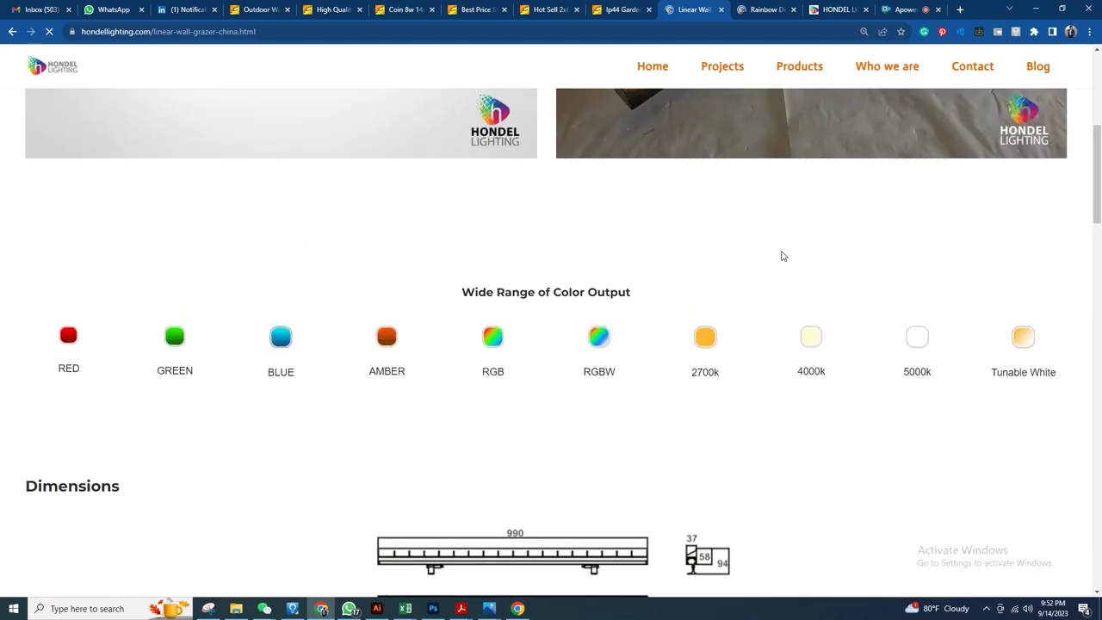
pyautogui.scroll(2, 782, 256)
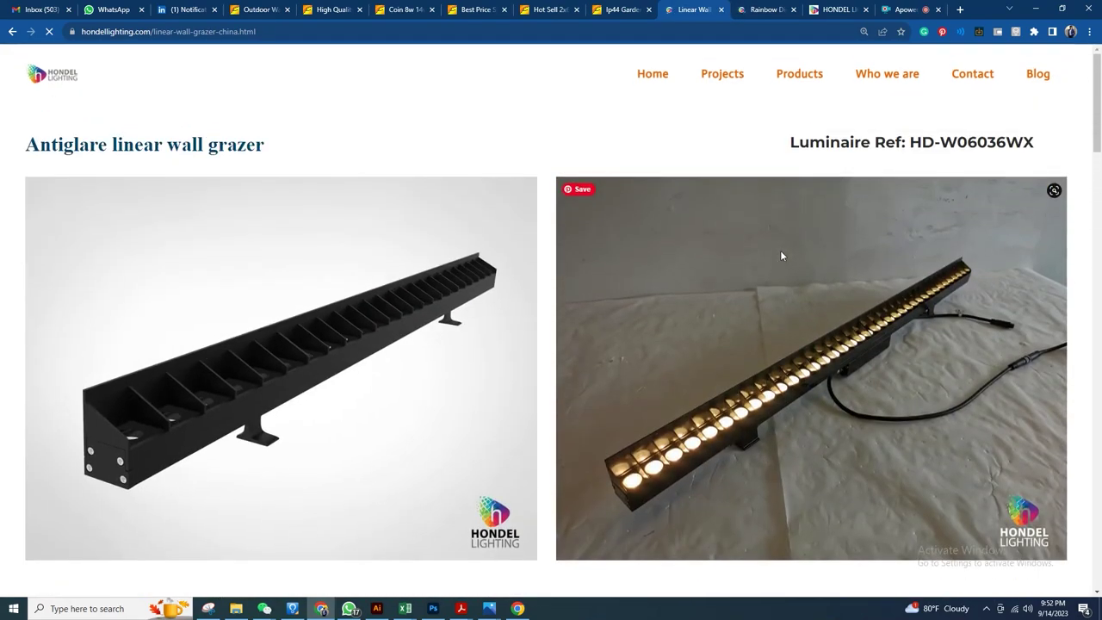